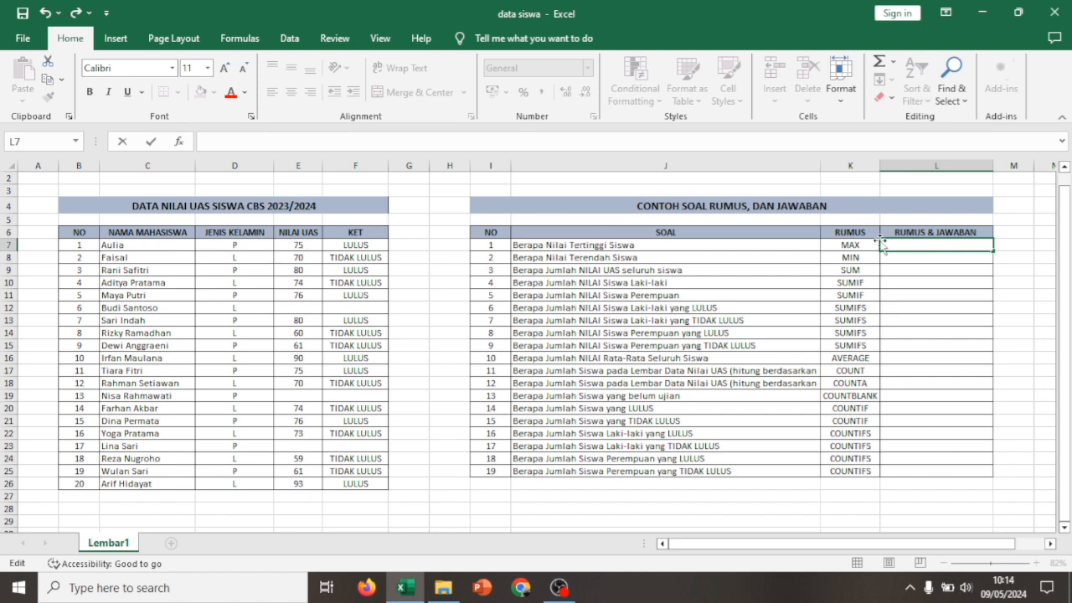
# Calculate the highest student score in L7 with a MAX formula over the NILAI UAS range E7:E26
pyautogui.click(855, 245)
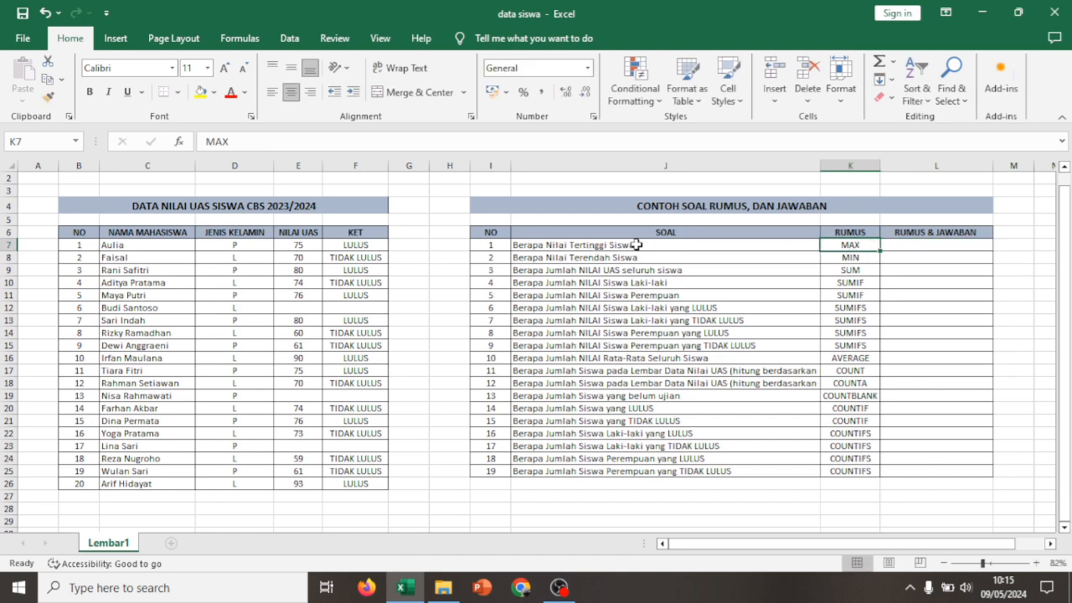
pyautogui.click(916, 244)
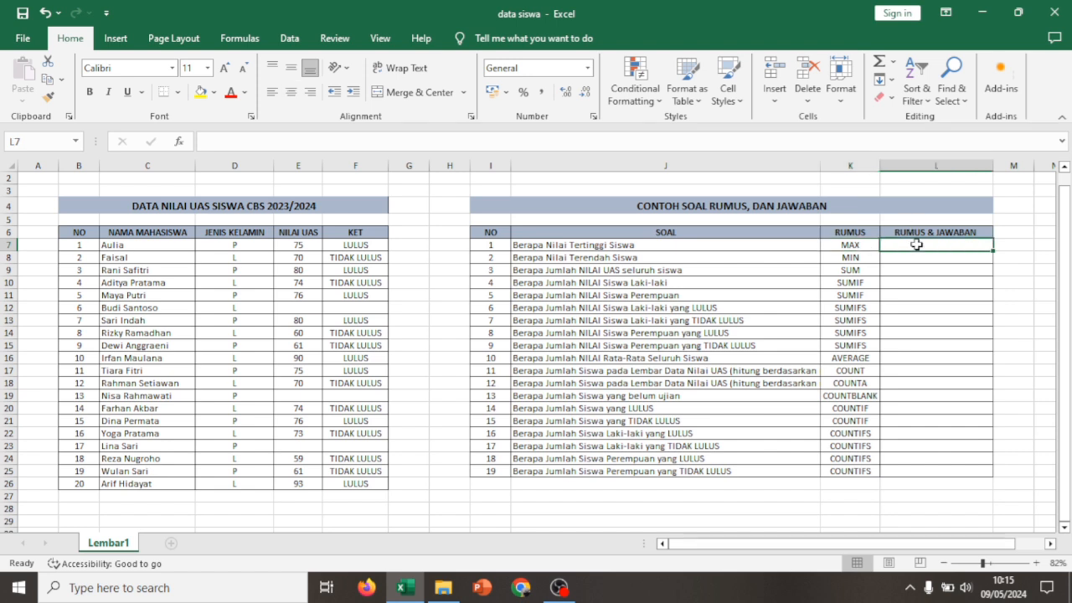
pyautogui.write('=max')
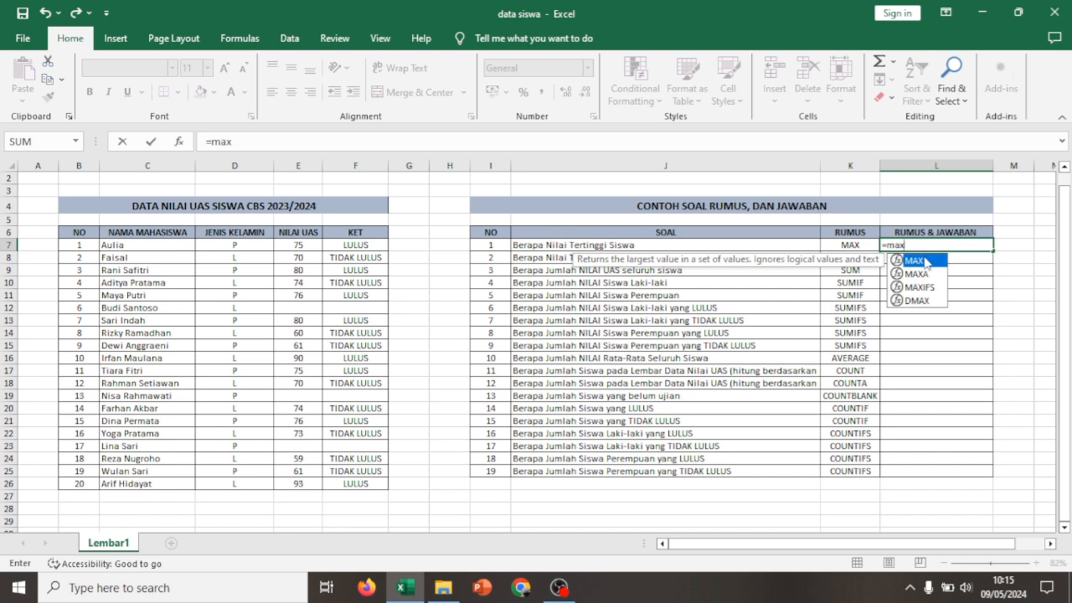
pyautogui.doubleClick(923, 268)
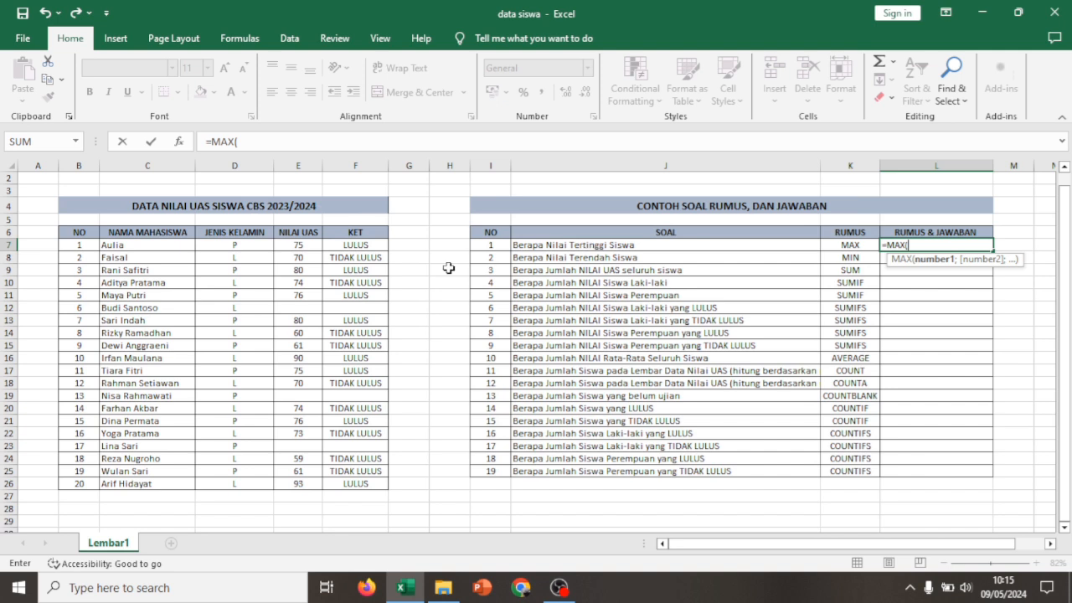
pyautogui.click(306, 248)
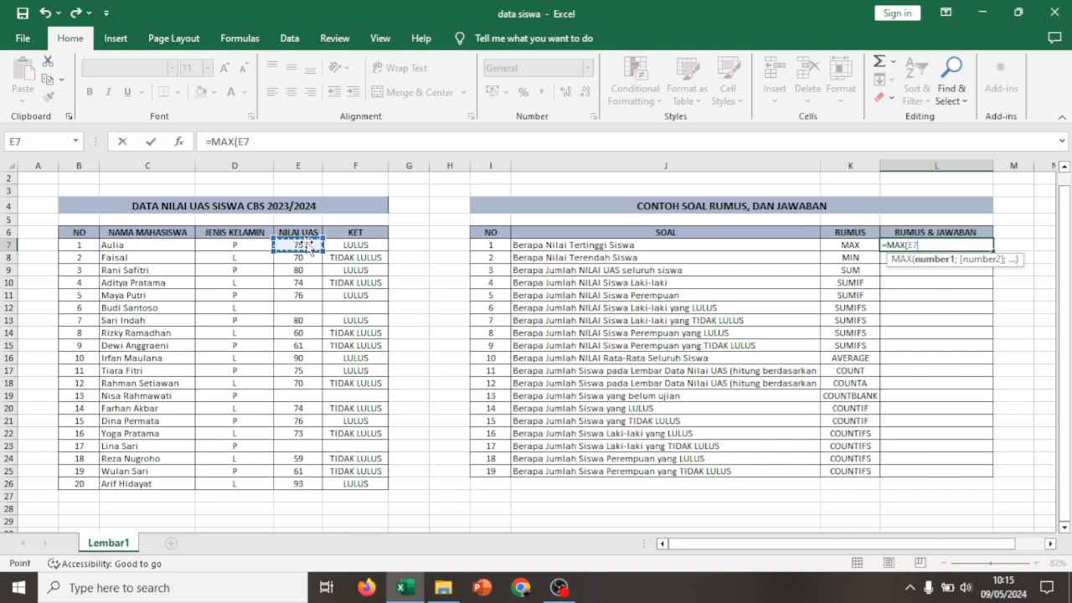
pyautogui.moveTo(318, 245); pyautogui.dragTo(320, 479)
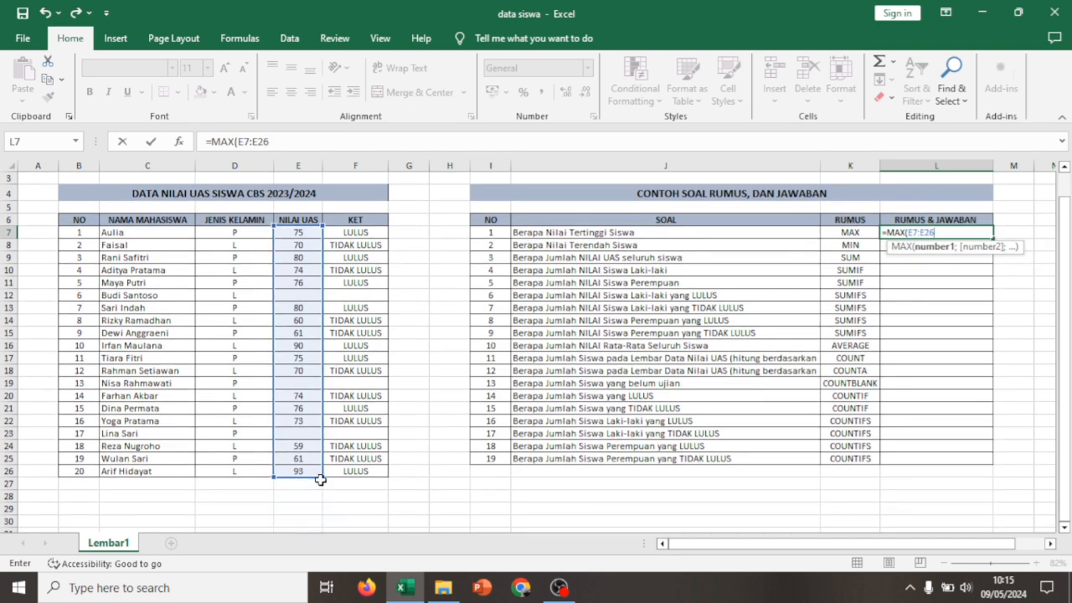
pyautogui.press('Return')
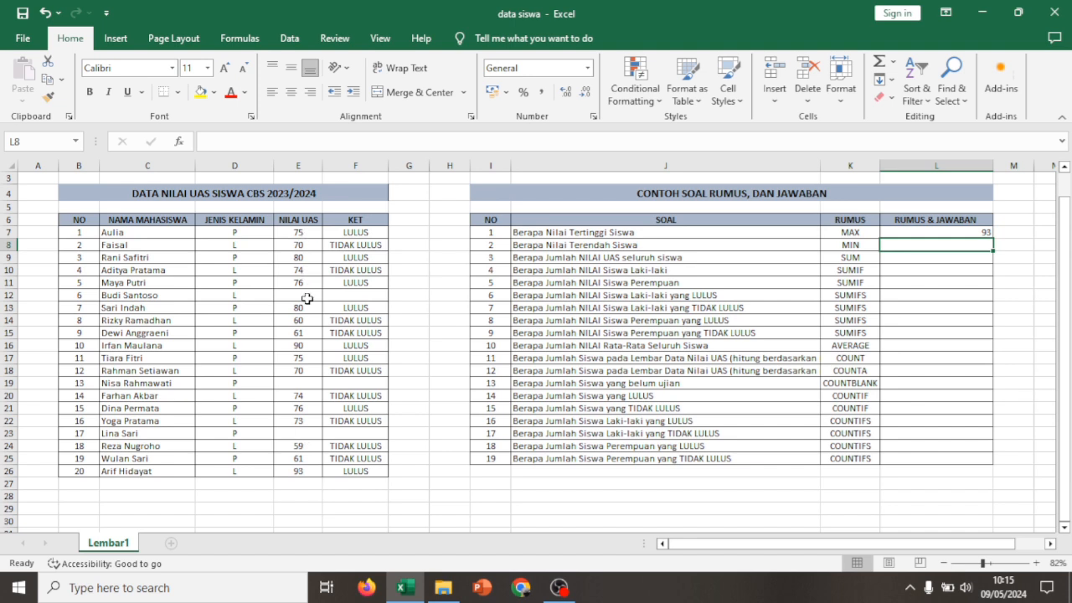
pyautogui.click(304, 474)
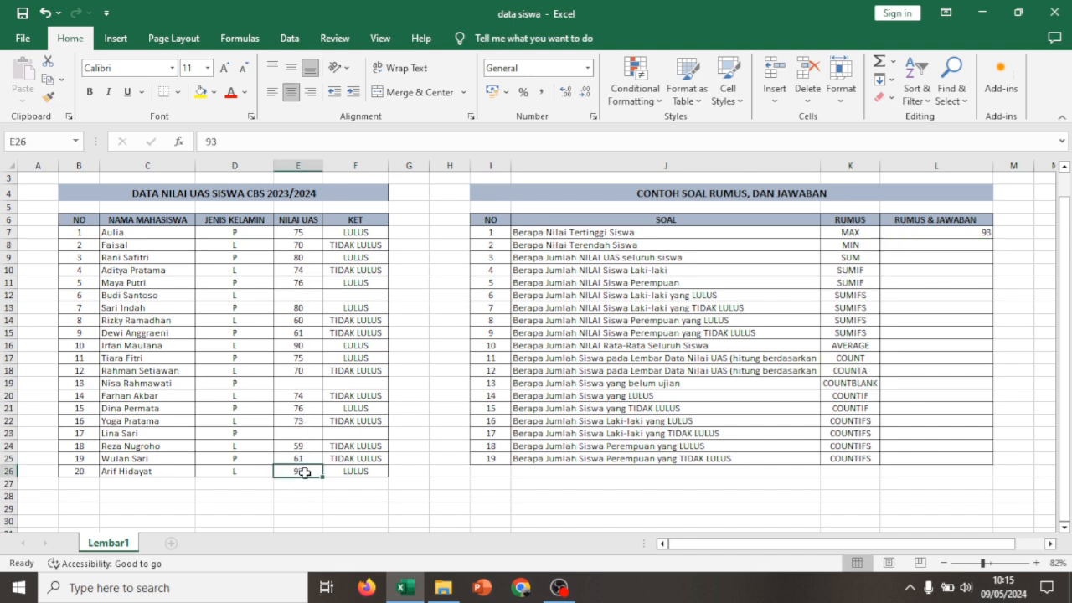
# Calculate the lowest student score in L8 with a MIN formula over the NILAI UAS range E7:E26
pyautogui.click(867, 244)
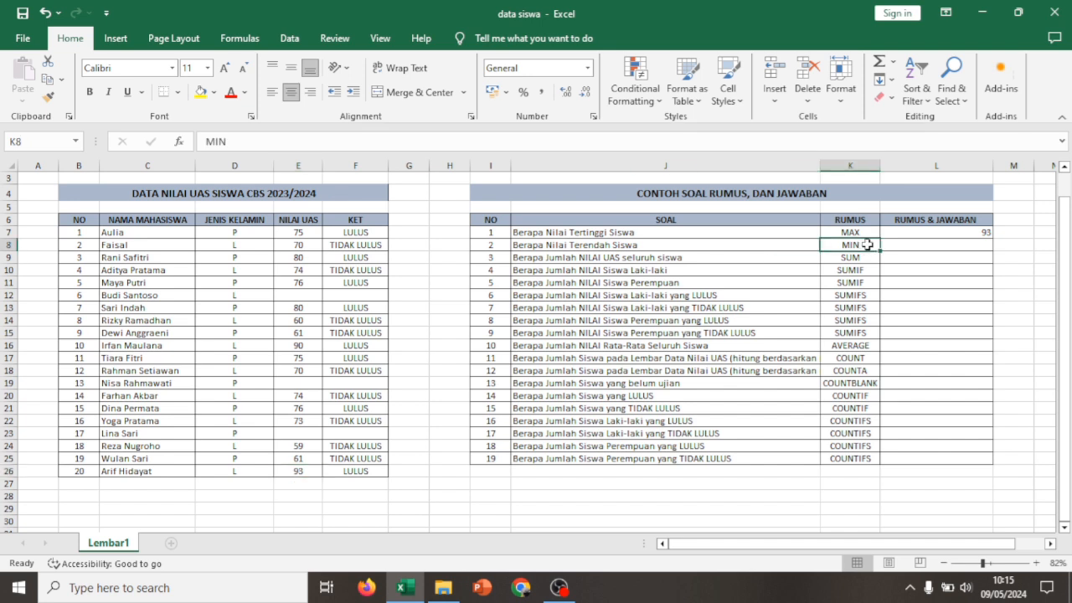
pyautogui.click(902, 247)
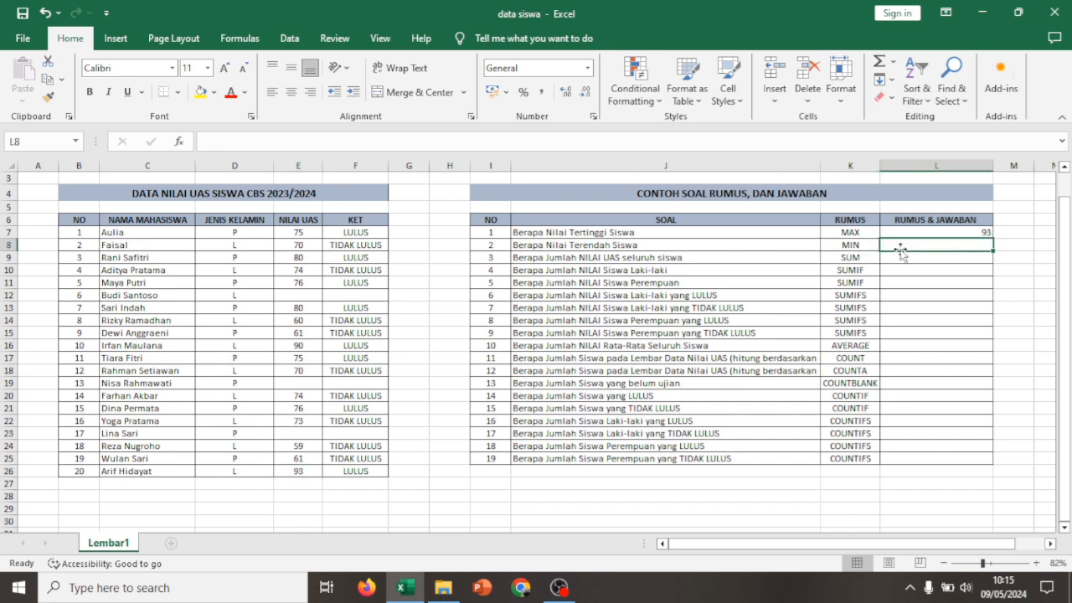
pyautogui.write('=min')
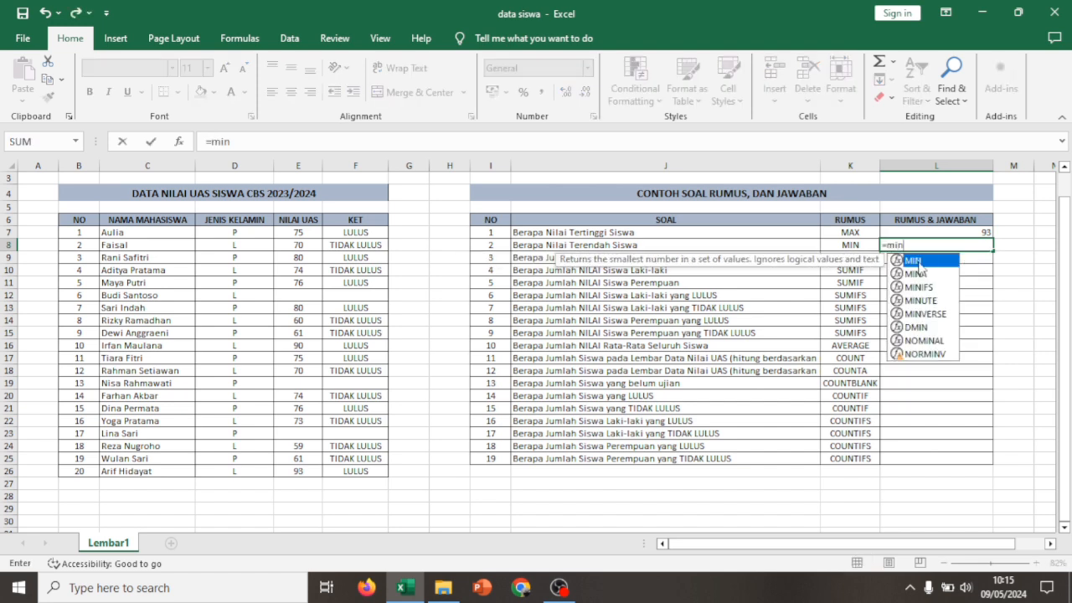
pyautogui.doubleClick(914, 262)
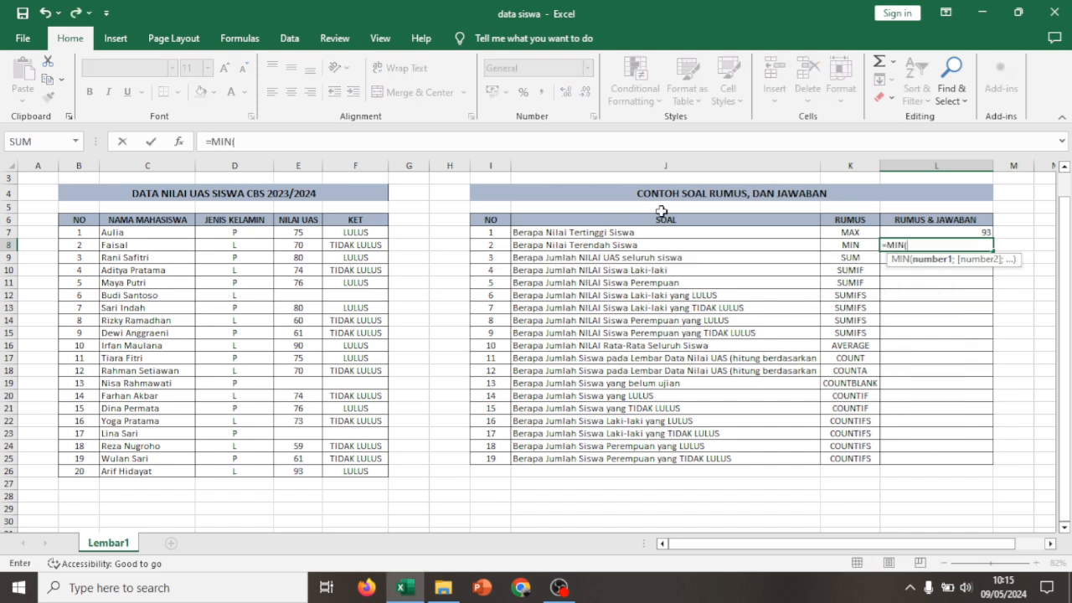
pyautogui.click(309, 232)
pyautogui.moveTo(309, 232); pyautogui.dragTo(317, 472)
pyautogui.press('Return')
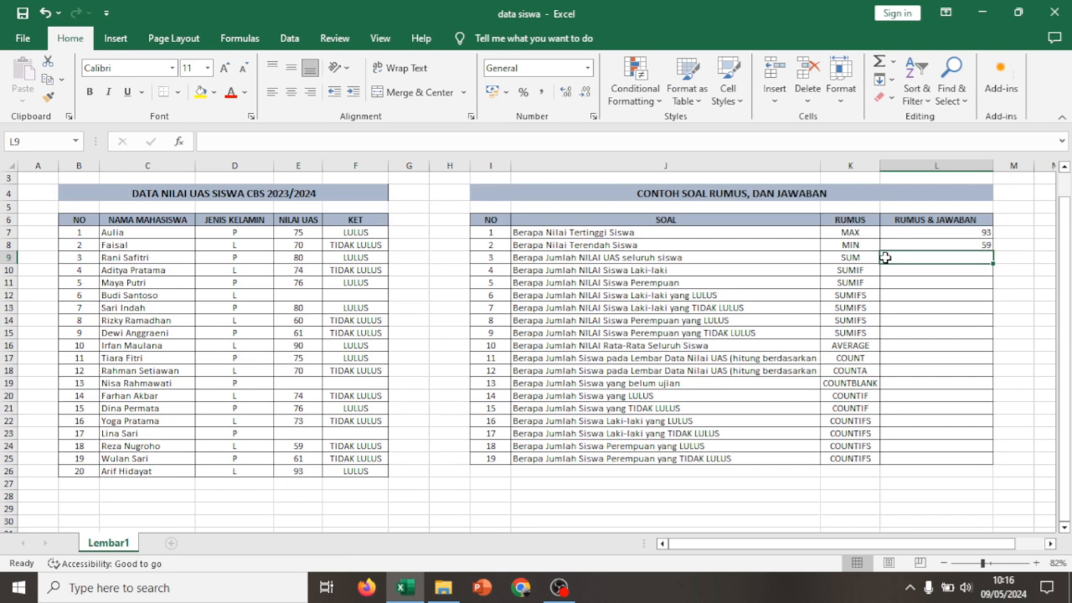
# Total all students' NILAI UAS scores in L9 with a SUM formula over E7:E26
pyautogui.write('=s')
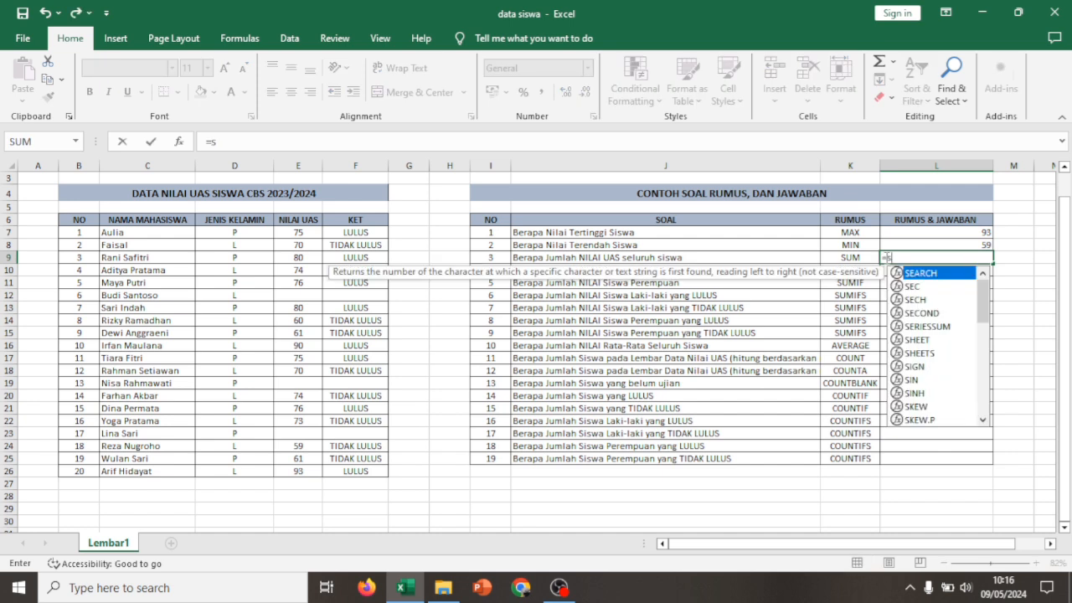
pyautogui.write('um')
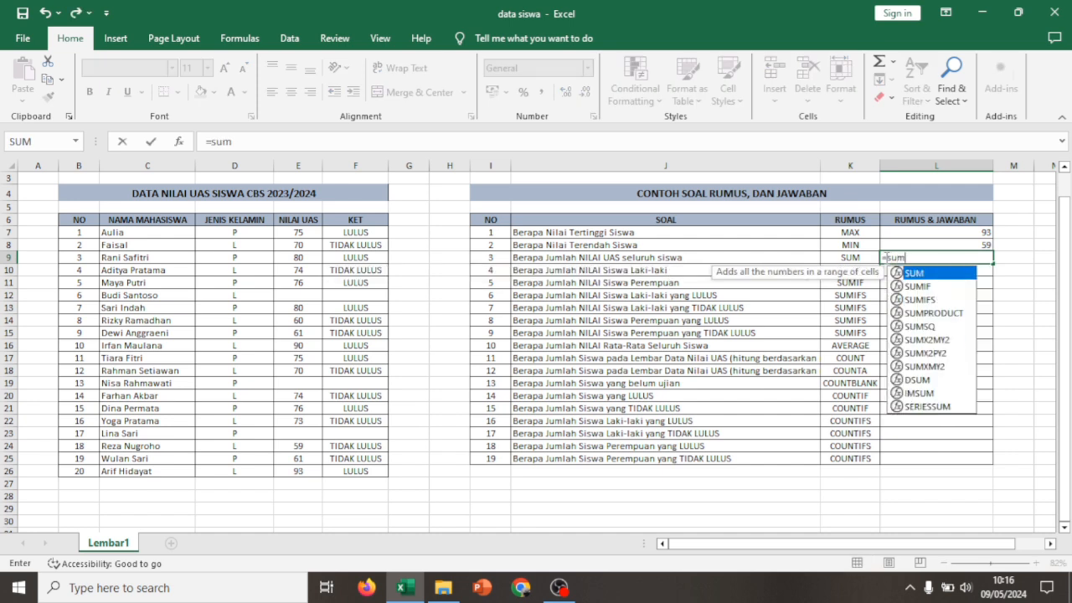
pyautogui.doubleClick(912, 271)
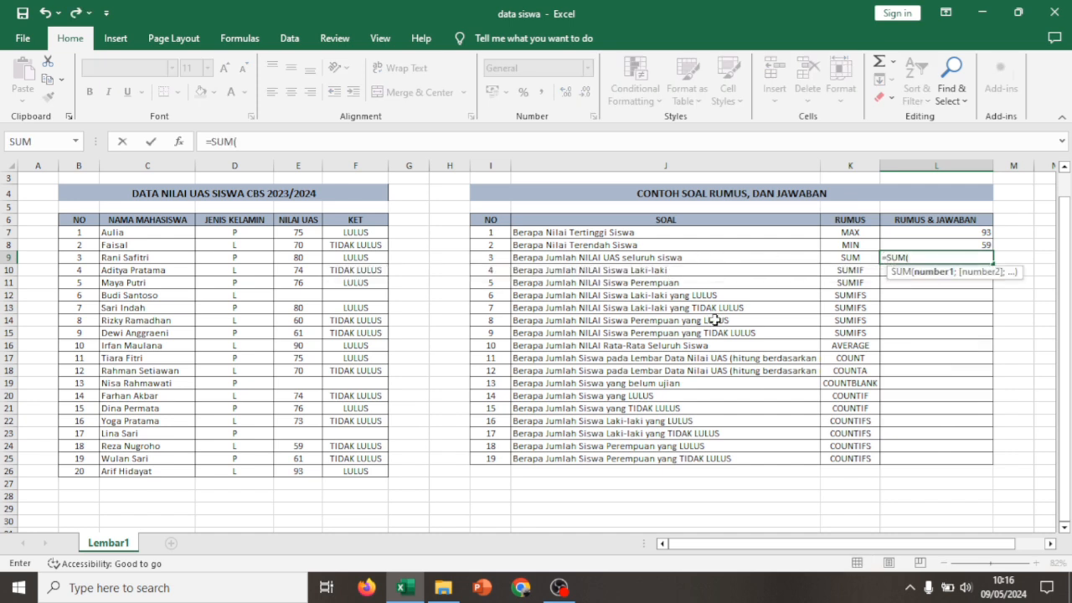
pyautogui.click(309, 232)
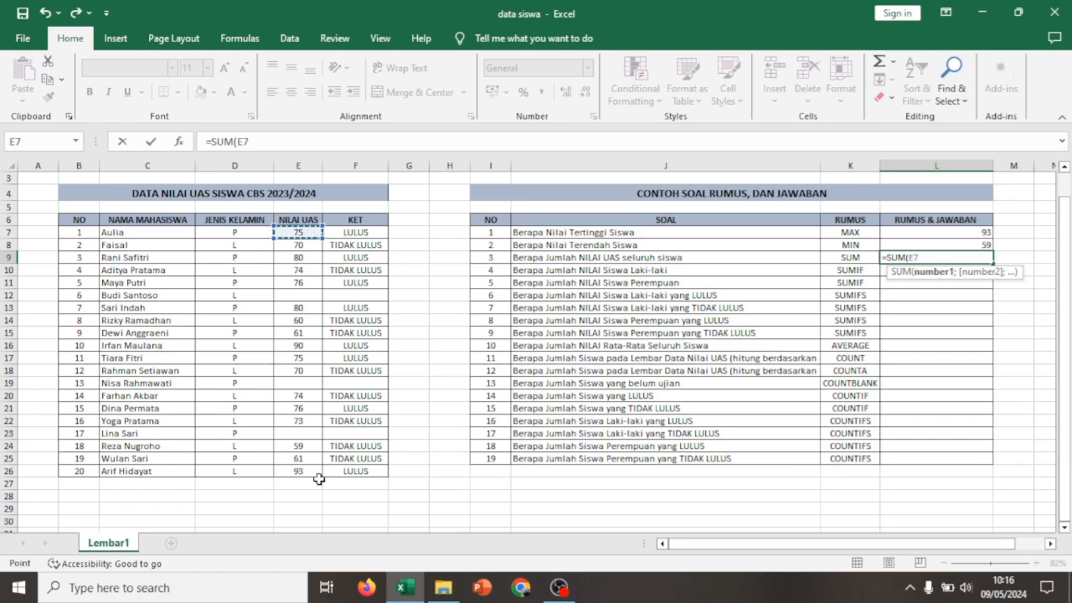
pyautogui.moveTo(298, 234); pyautogui.dragTo(311, 474)
pyautogui.press('Return')
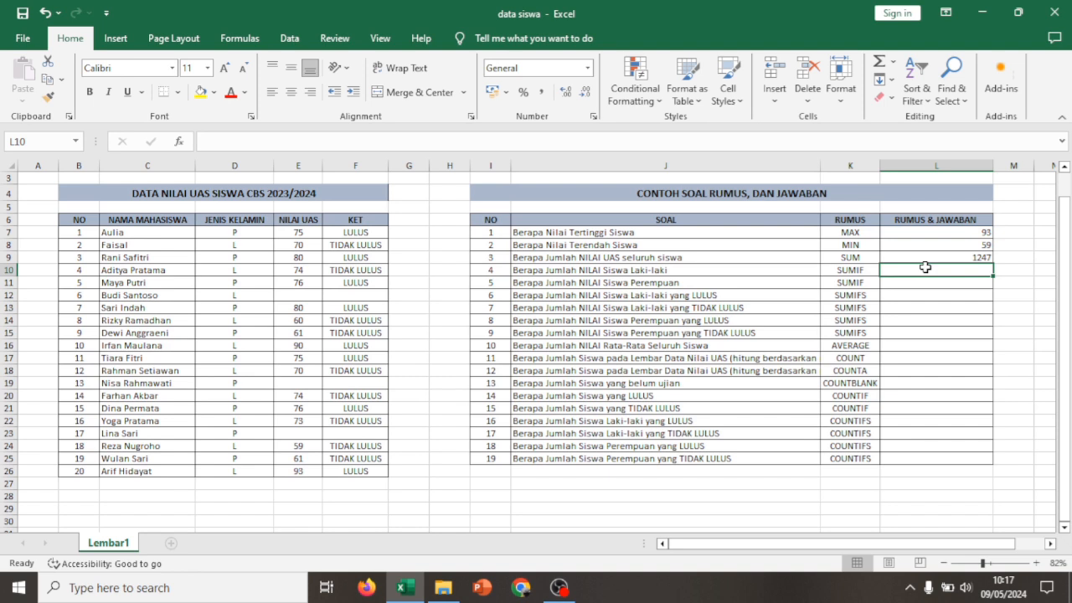
# Total the male students' scores in L10 with SUMIF, using range D7:D26, criterion "L" and sum range E7:E26
pyautogui.write('=su')
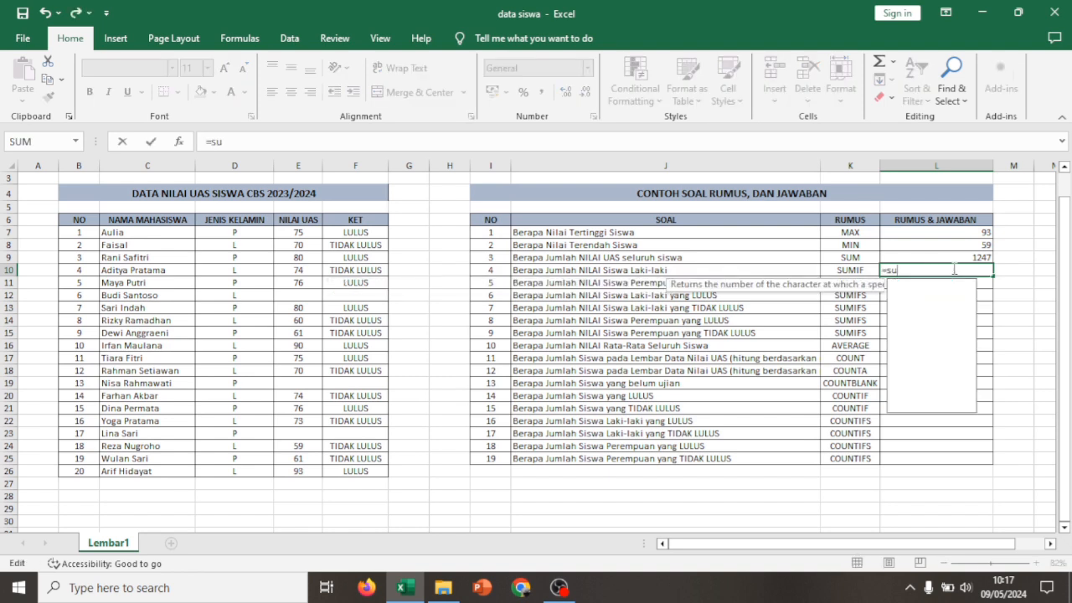
pyautogui.write('mif')
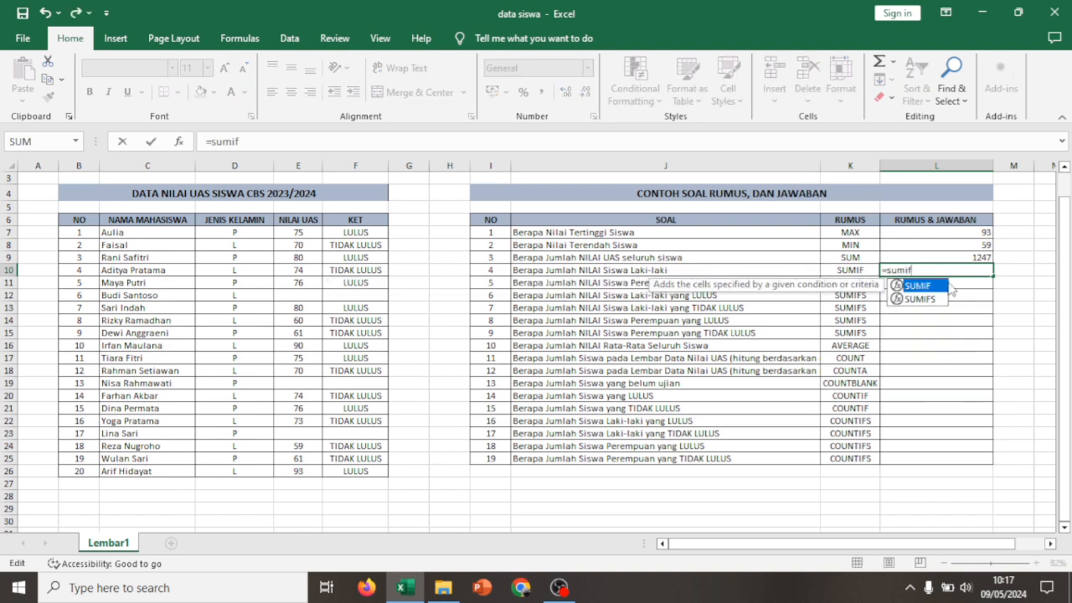
pyautogui.press('Tab')
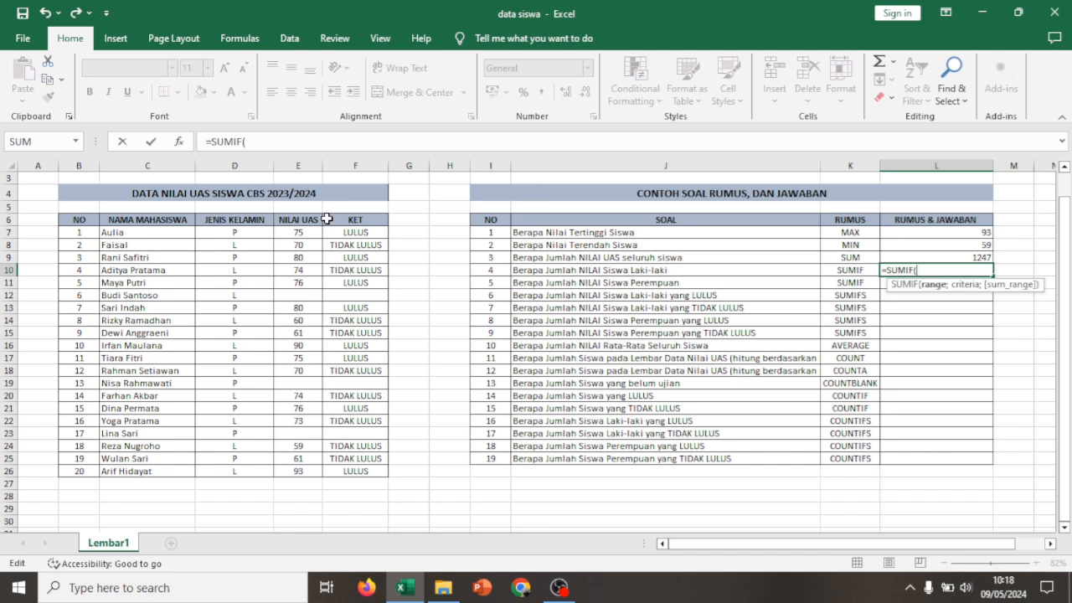
pyautogui.moveTo(249, 232); pyautogui.dragTo(262, 479)
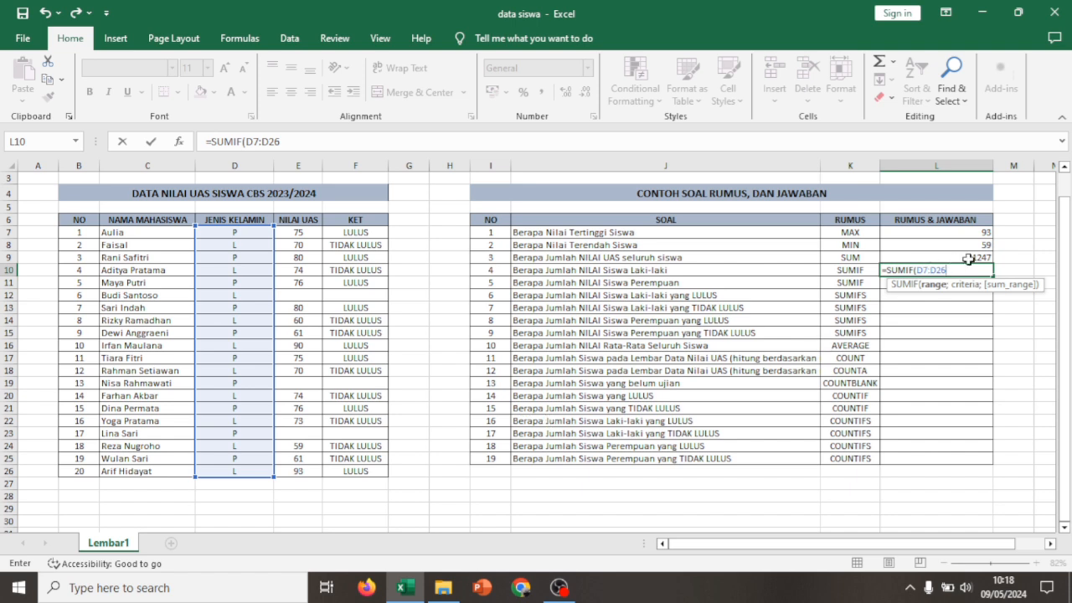
pyautogui.write(';')
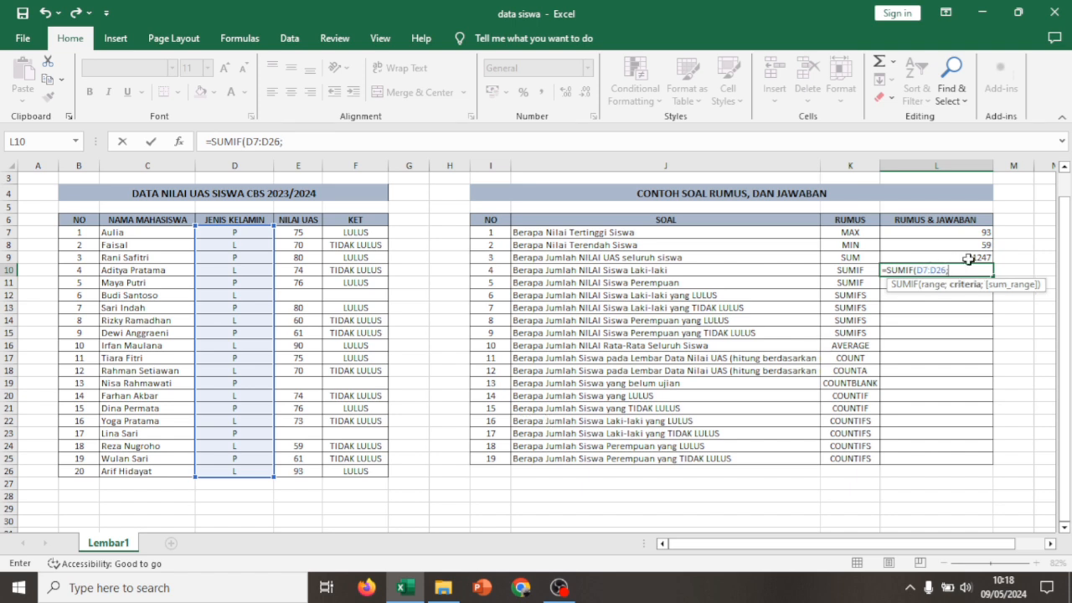
pyautogui.write('"L";')
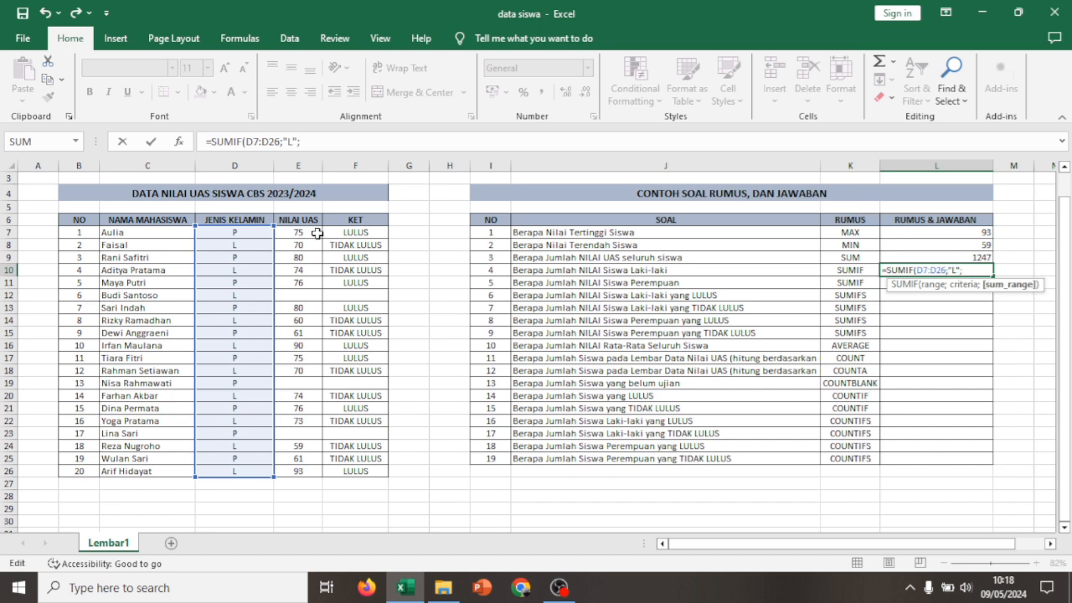
pyautogui.click(318, 234)
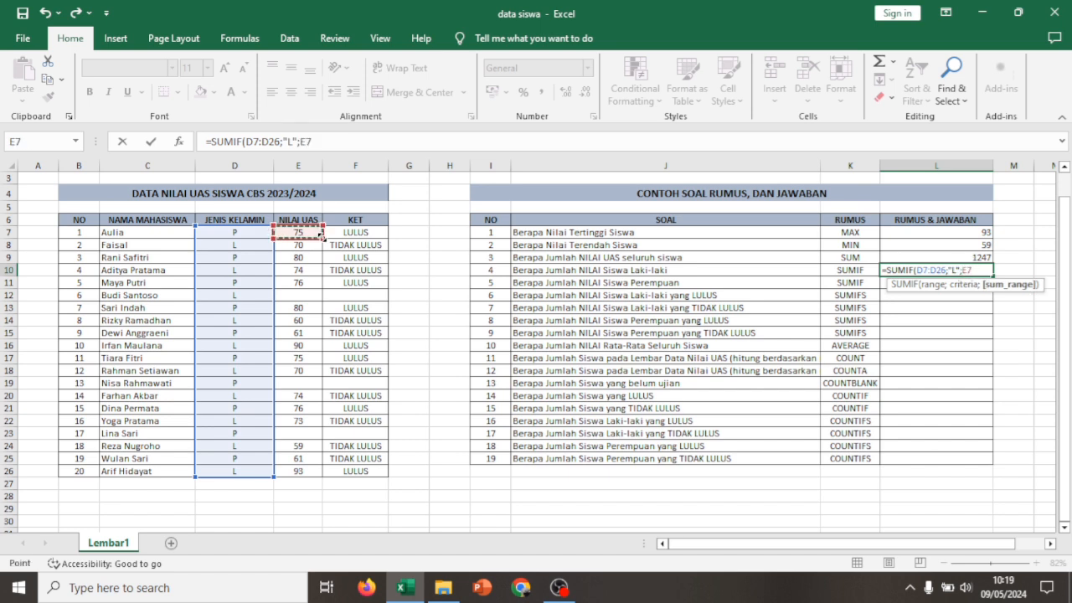
pyautogui.moveTo(325, 239); pyautogui.dragTo(313, 474)
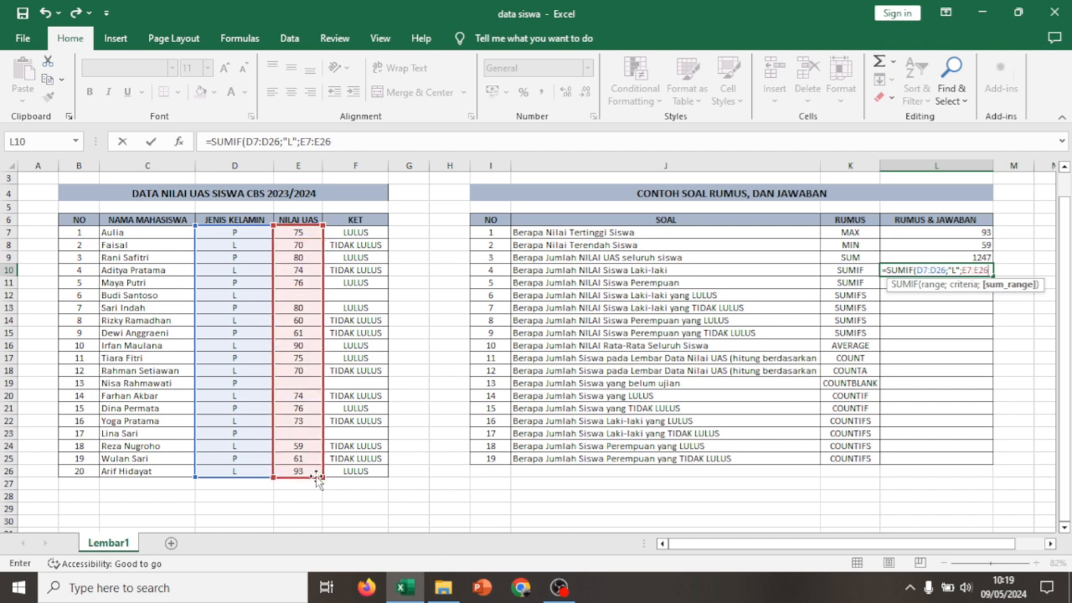
pyautogui.write(')')
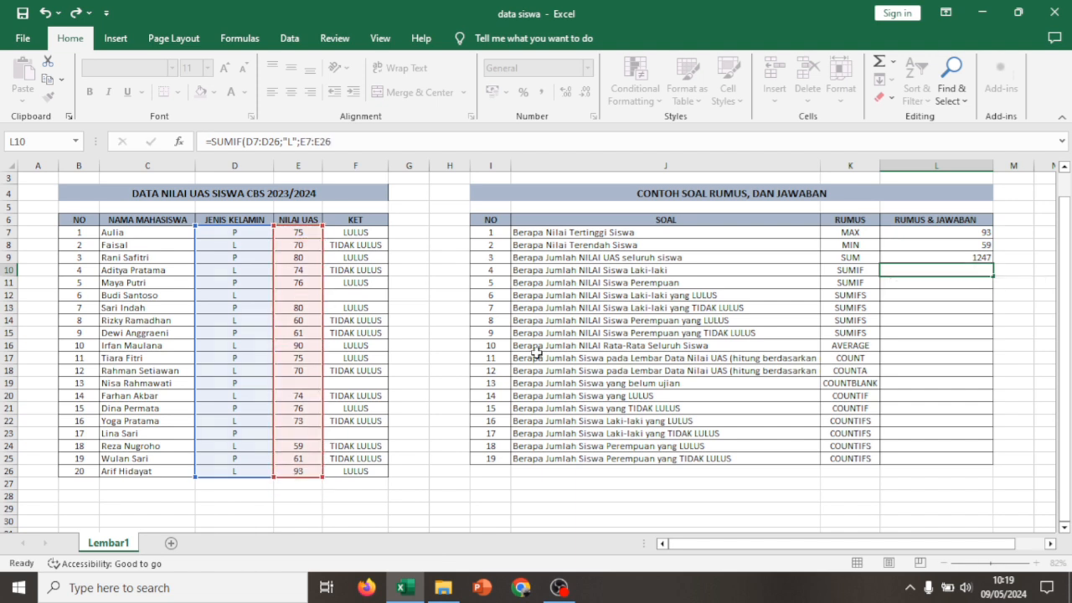
pyautogui.press('Return')
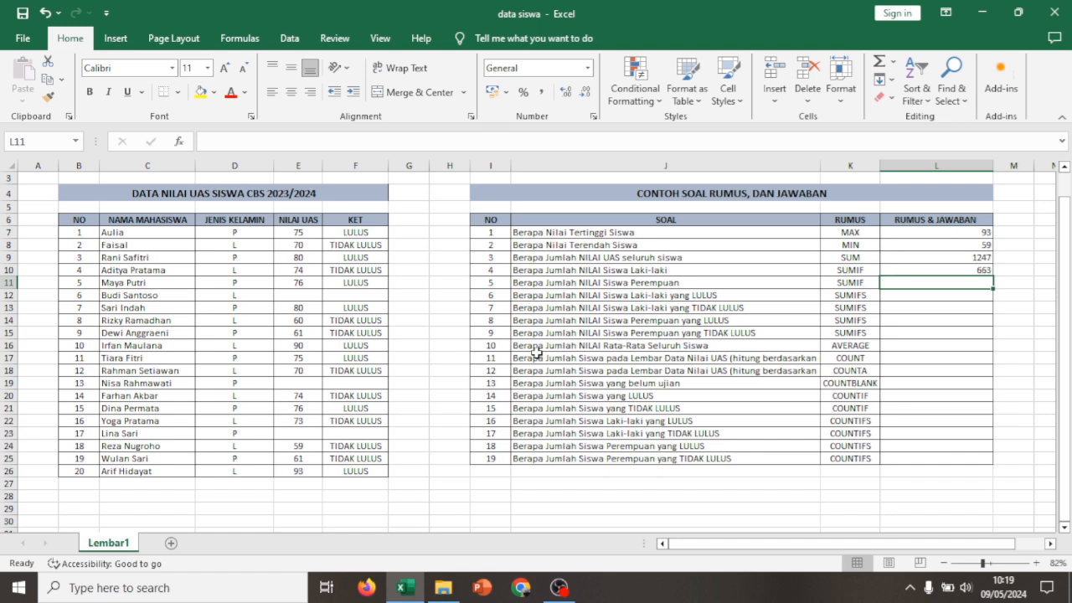
# Total the female students' scores in L11 with SUMIF, using range D7:D26, criterion "P" and sum range E7:E26
pyautogui.write('=sumi')
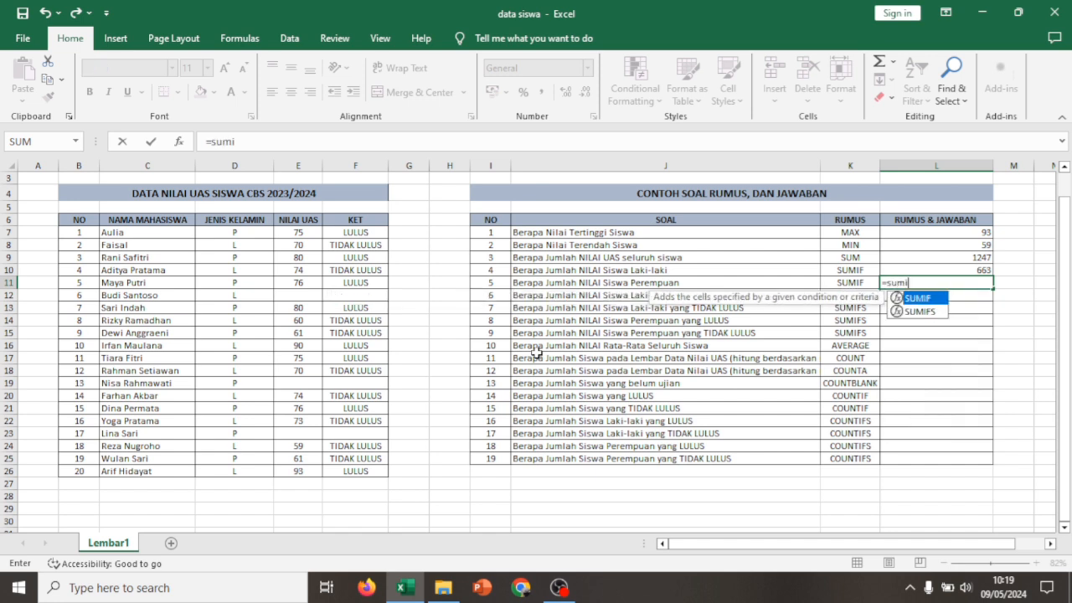
pyautogui.doubleClick(930, 299)
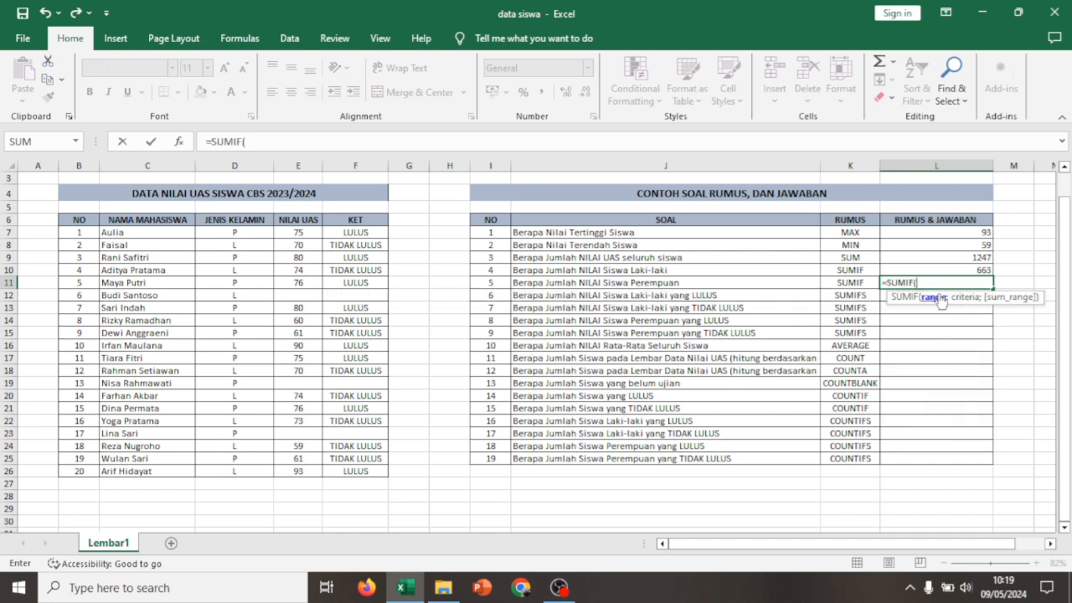
pyautogui.click(249, 234)
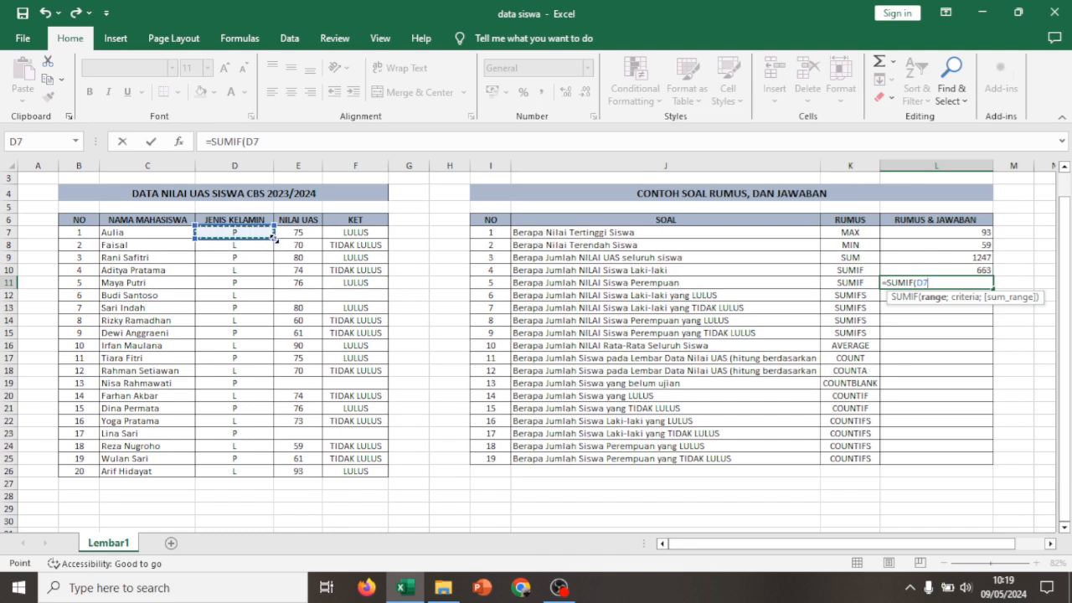
pyautogui.moveTo(262, 235); pyautogui.dragTo(264, 479)
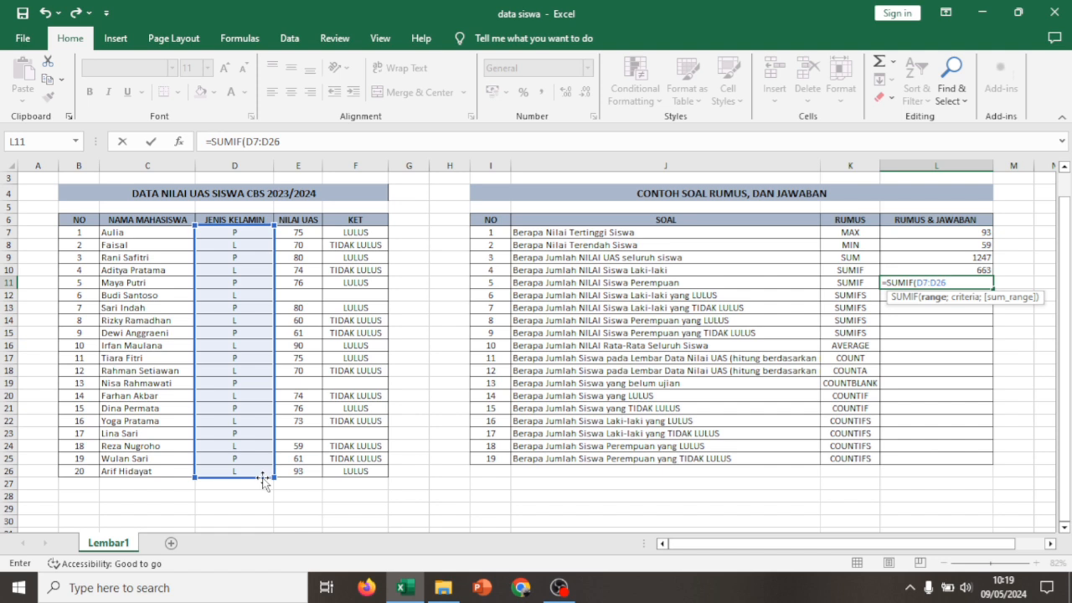
pyautogui.write(';')
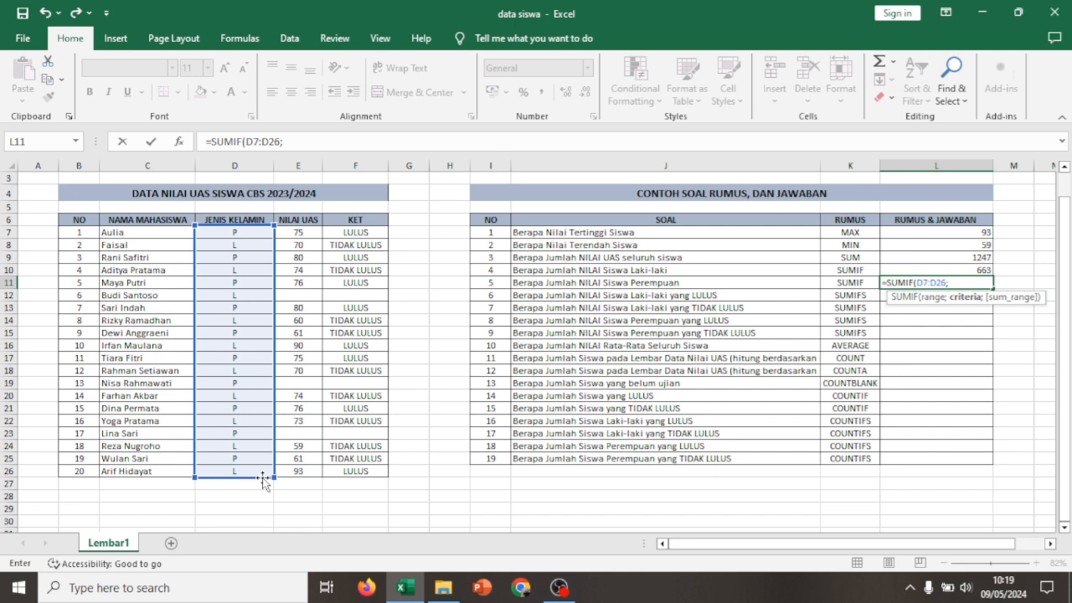
pyautogui.write('P";')
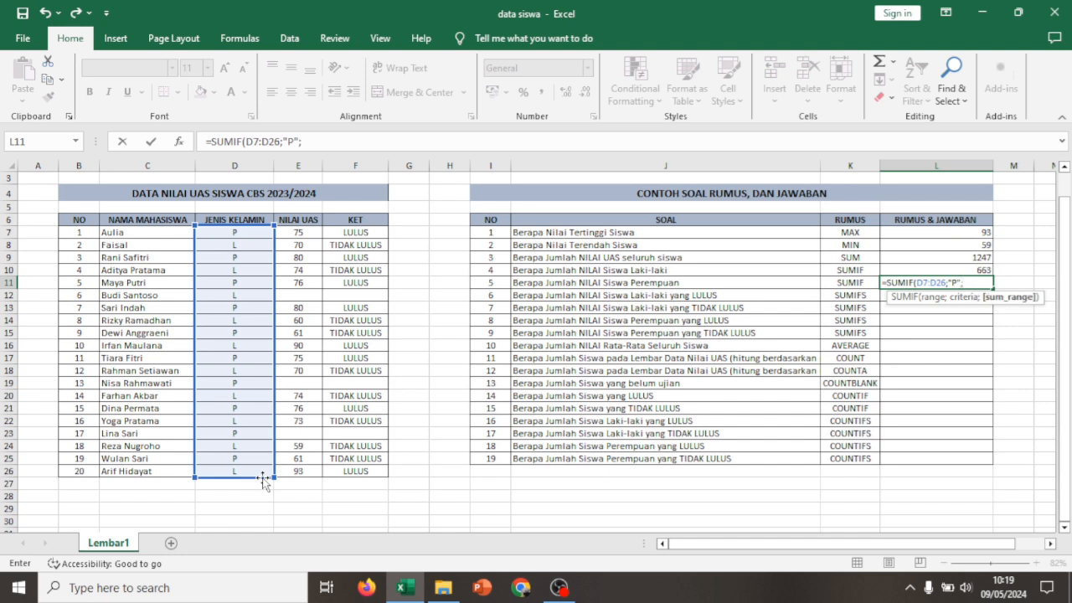
pyautogui.click(317, 240)
pyautogui.moveTo(298, 235); pyautogui.dragTo(314, 474)
pyautogui.press('Return')
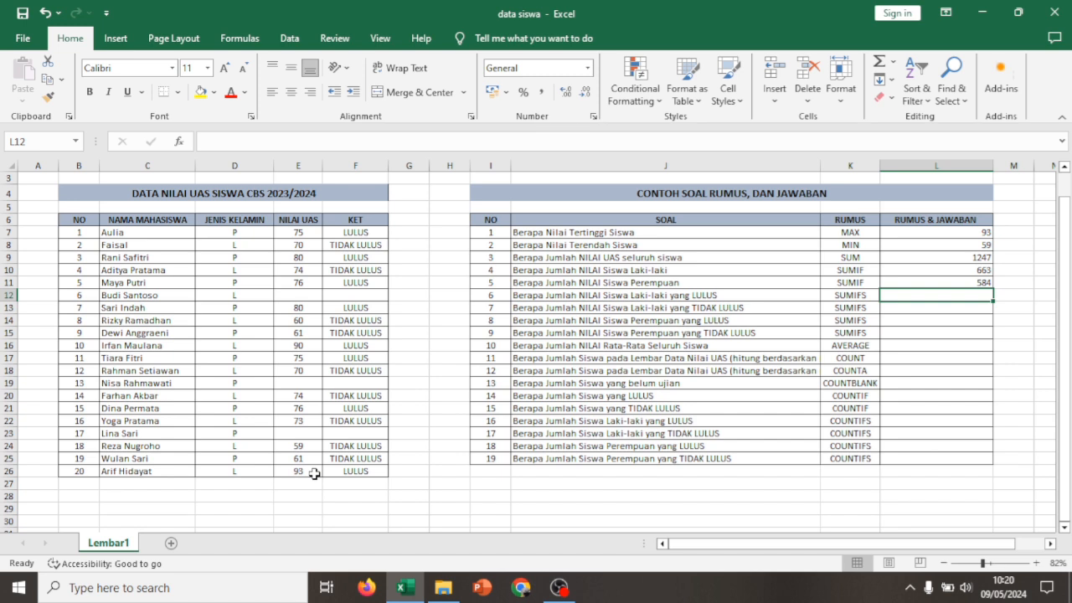
# Begin a SUMIFS formula in L12 with sum range E7:E26 and the first condition D7:D26 equal to "L"
pyautogui.write('=sumi')
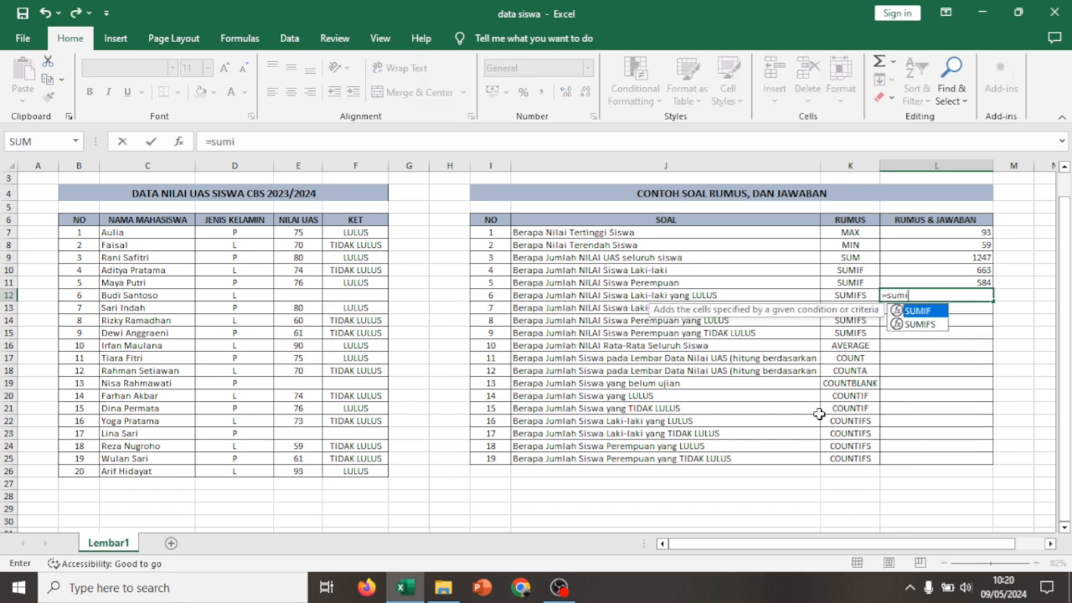
pyautogui.doubleClick(921, 324)
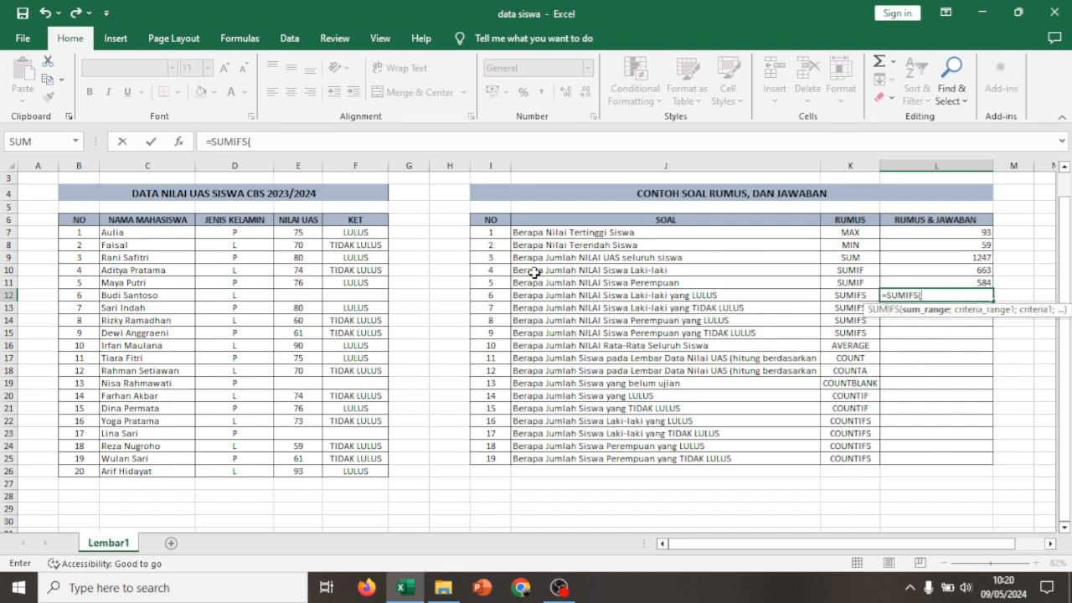
pyautogui.click(302, 232)
pyautogui.moveTo(323, 239); pyautogui.dragTo(315, 479)
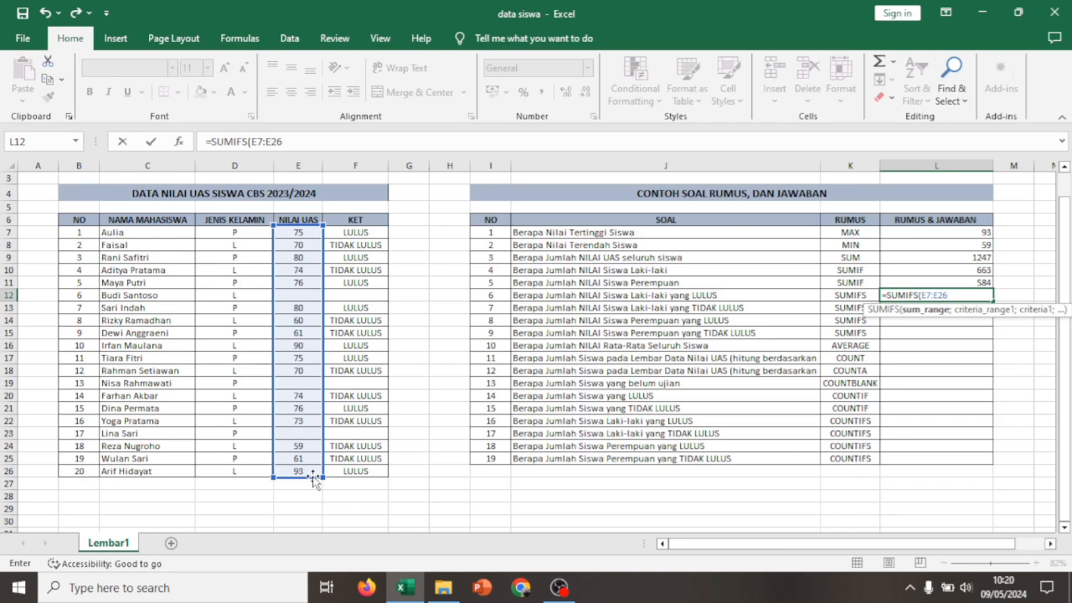
pyautogui.moveTo(315, 481); pyautogui.dragTo(314, 482)
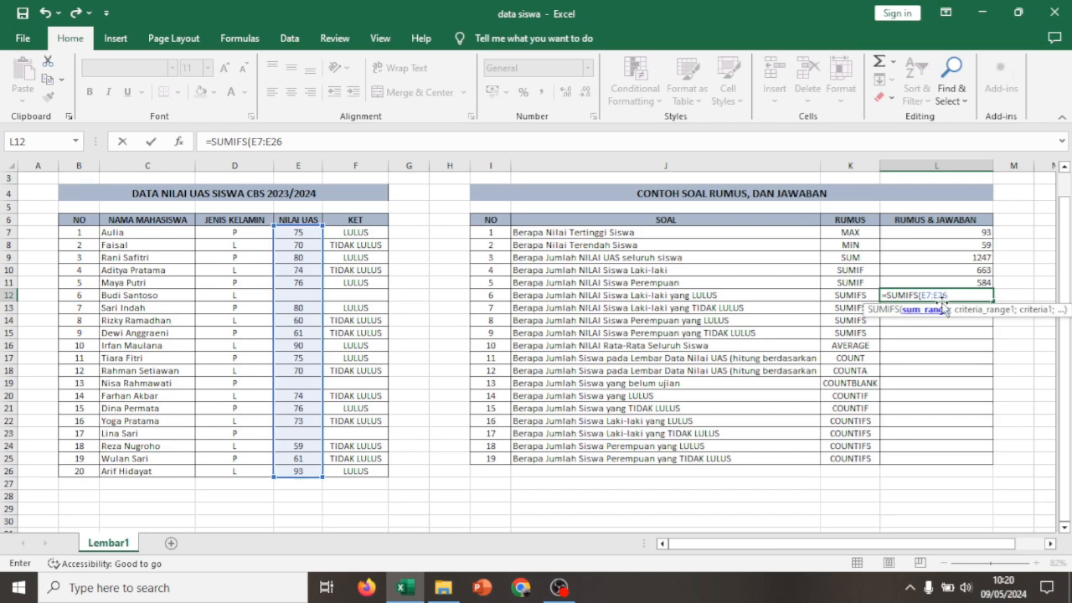
pyautogui.write(';')
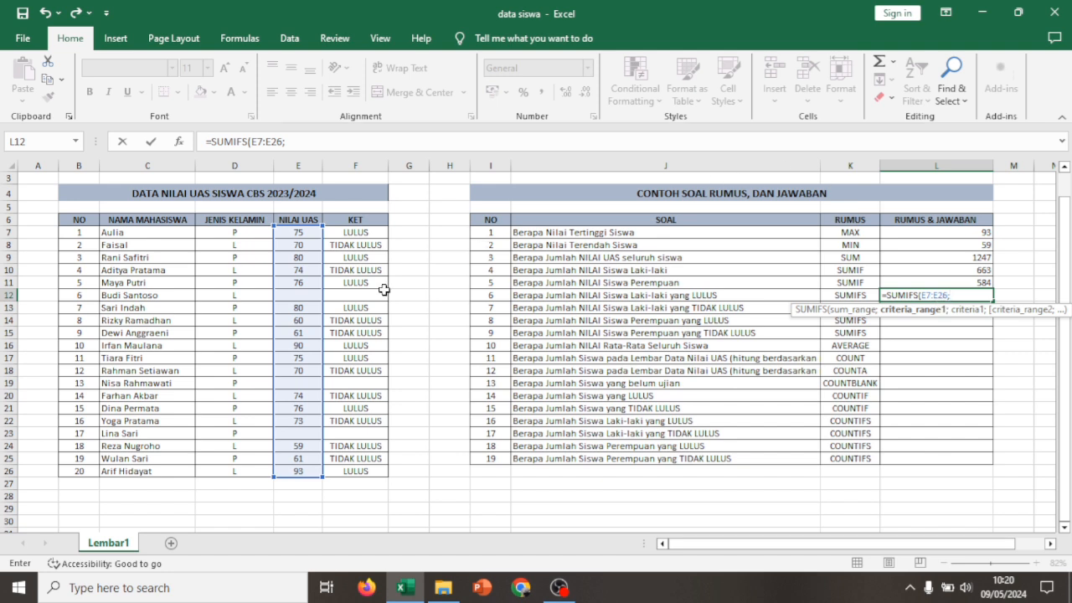
pyautogui.click(265, 236)
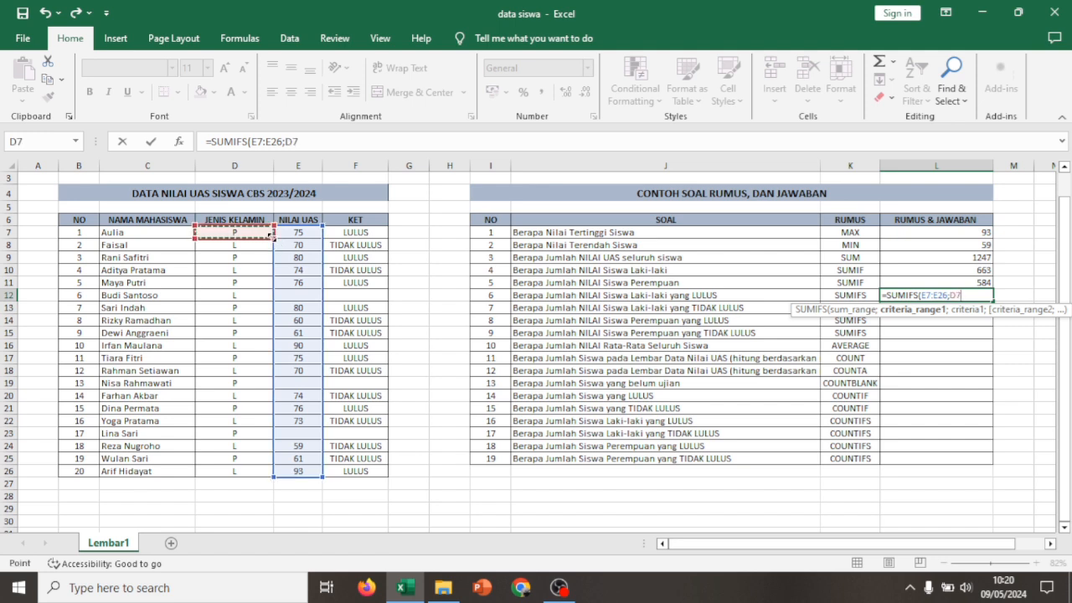
pyautogui.moveTo(271, 236); pyautogui.dragTo(285, 263)
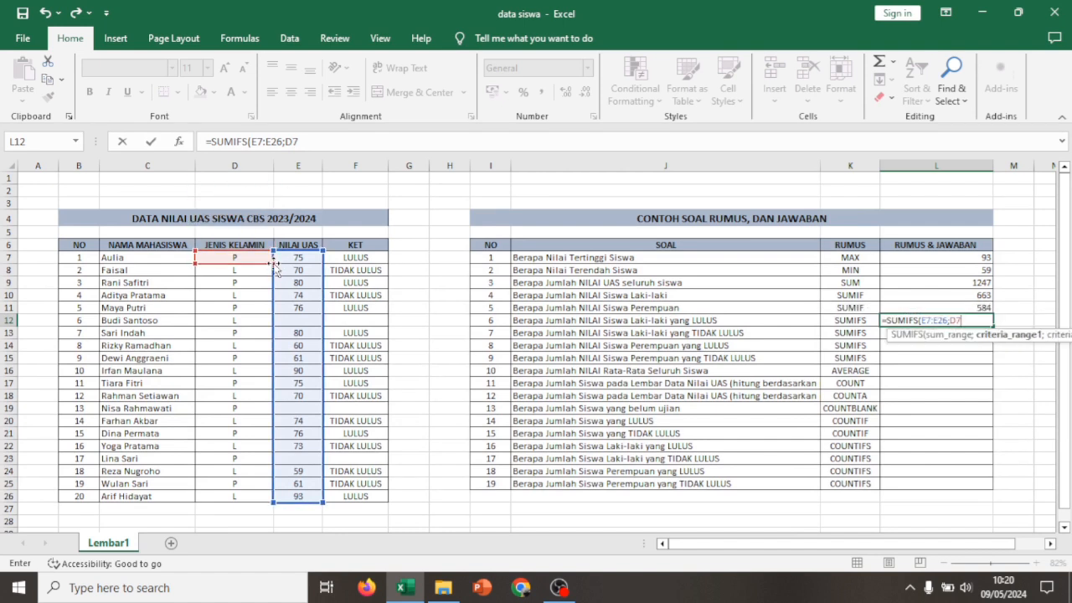
pyautogui.moveTo(274, 264); pyautogui.dragTo(260, 503)
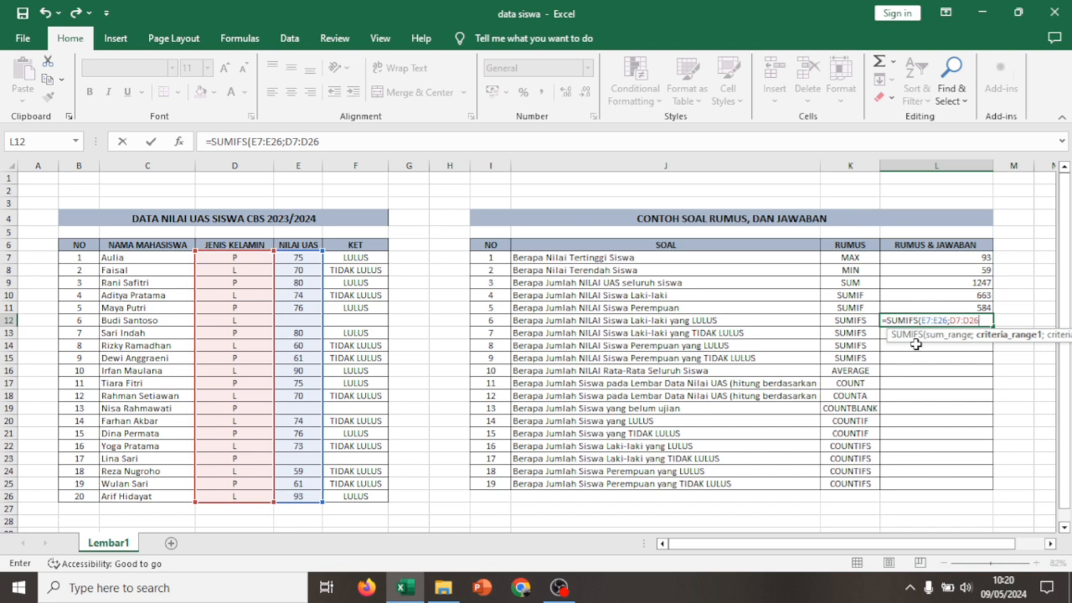
pyautogui.write(';')
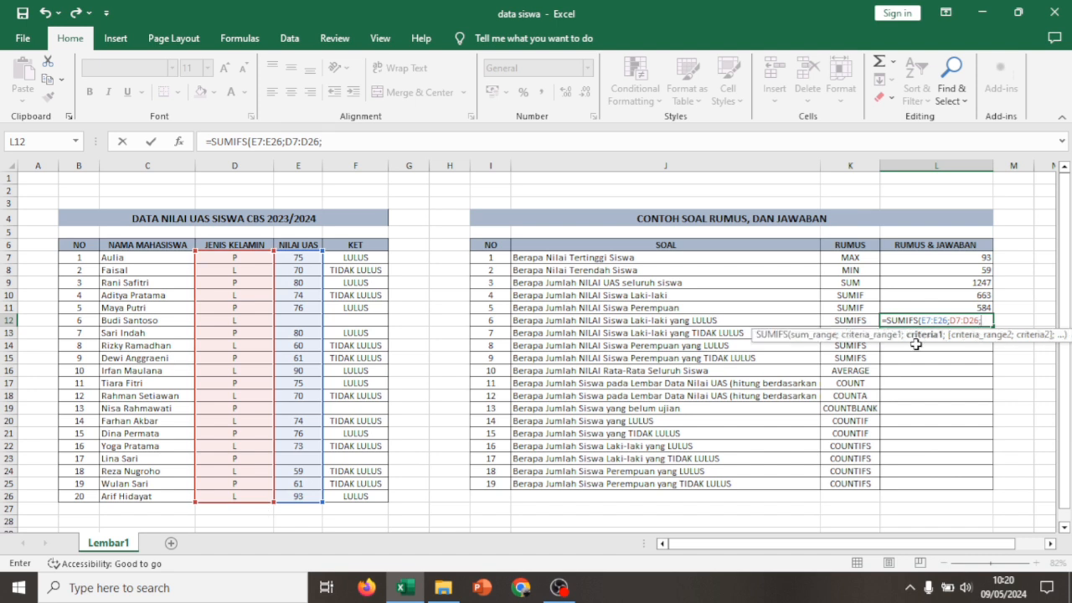
pyautogui.write('"L";')
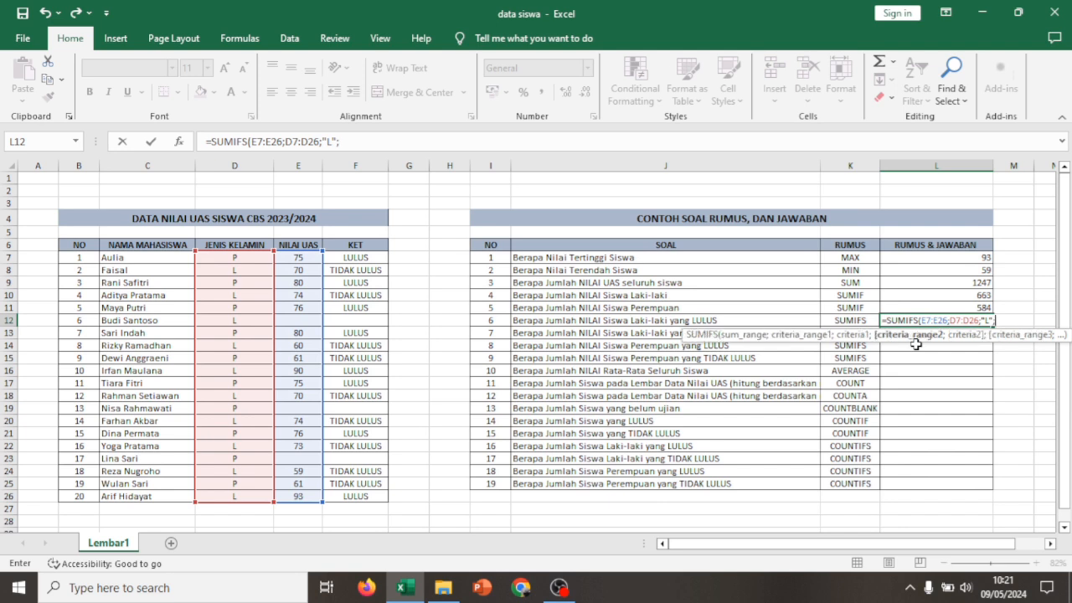
# Complete the L12 SUMIFS formula with the second condition F7:F26 equal to "LULUS" to total the passing male students' scores
pyautogui.click(384, 257)
pyautogui.moveTo(389, 265); pyautogui.dragTo(381, 503)
pyautogui.write(';"')
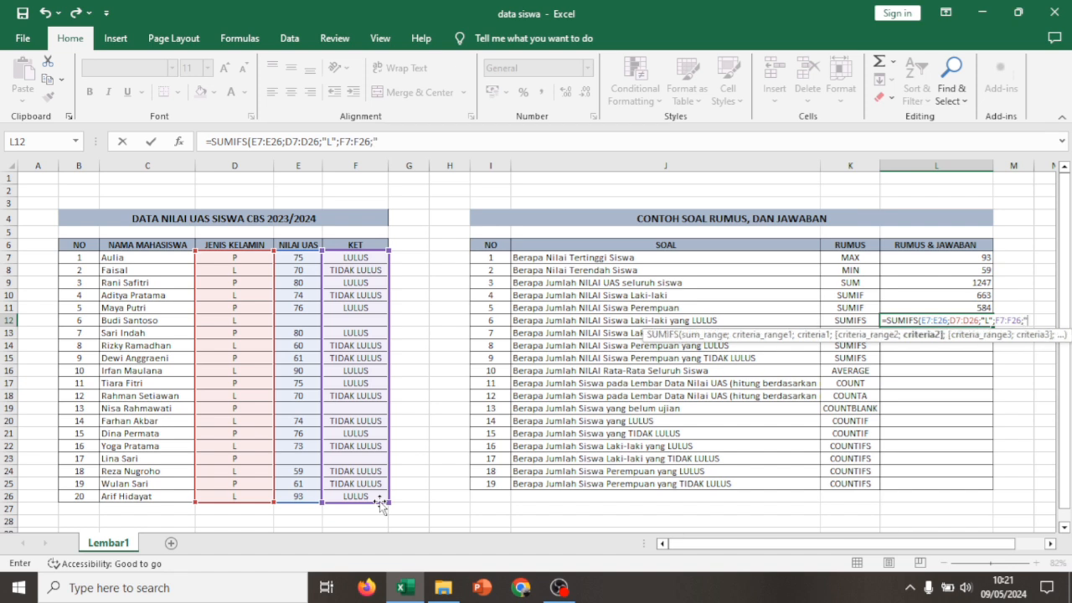
pyautogui.write('LULUS"')
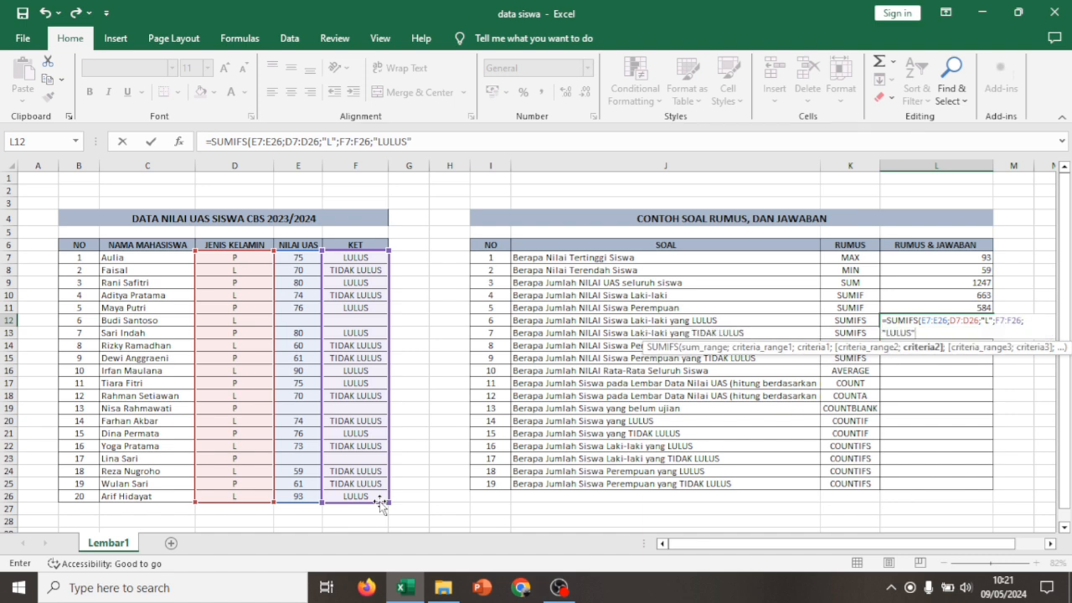
pyautogui.write(')')
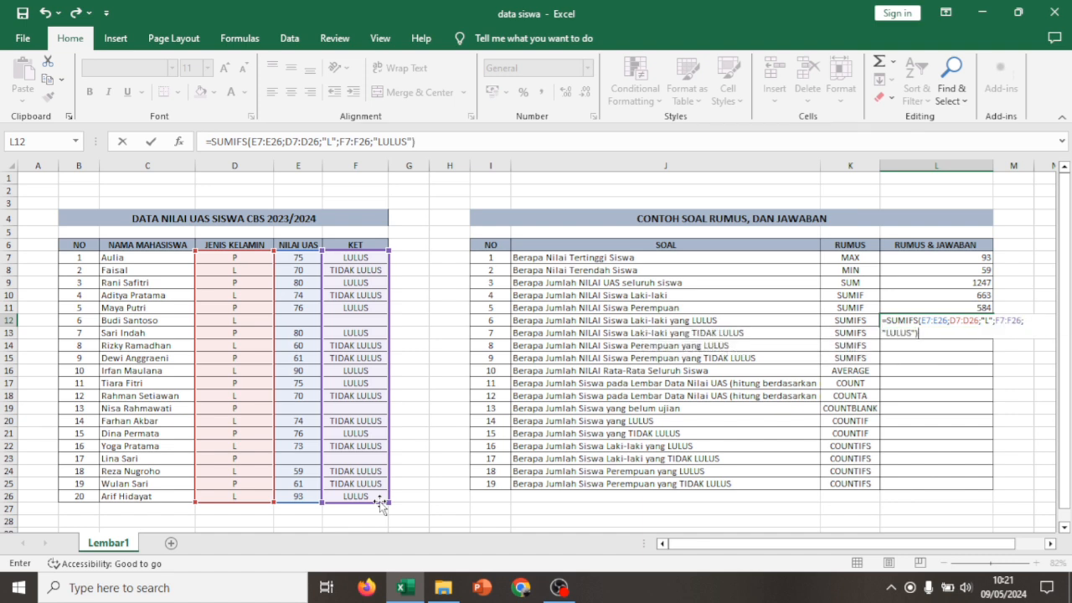
pyautogui.press('Return')
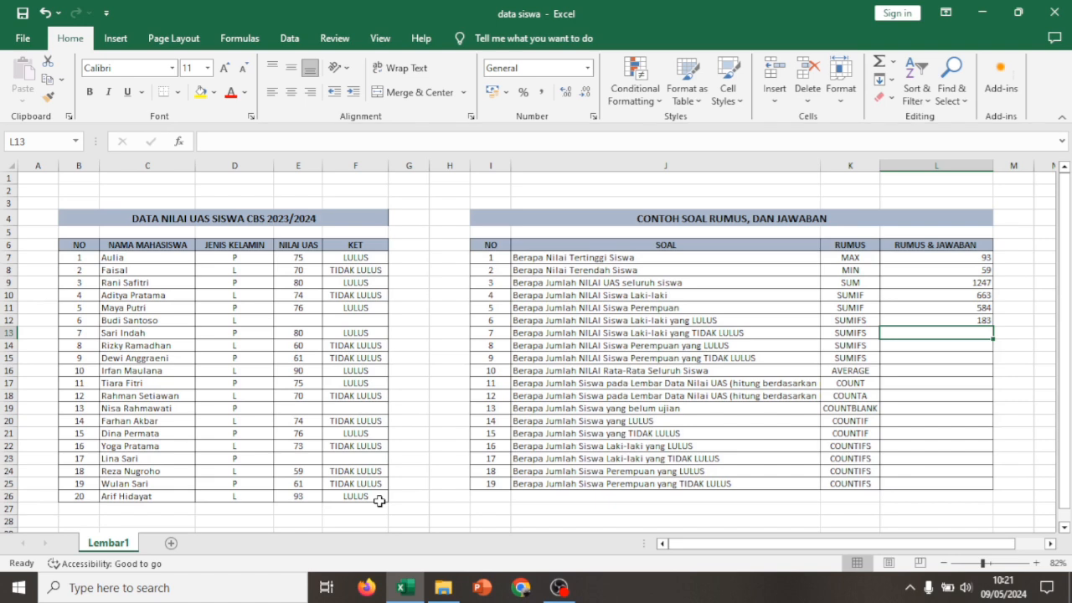
# Total the failing male students' scores in L13, summing E7:E26 where D7:D26 is "L" and F7:F26 is "TIDAK LULUS"
pyautogui.write('=SUMIF(E7:E26;D7:D26;"L";F7:F26;"')
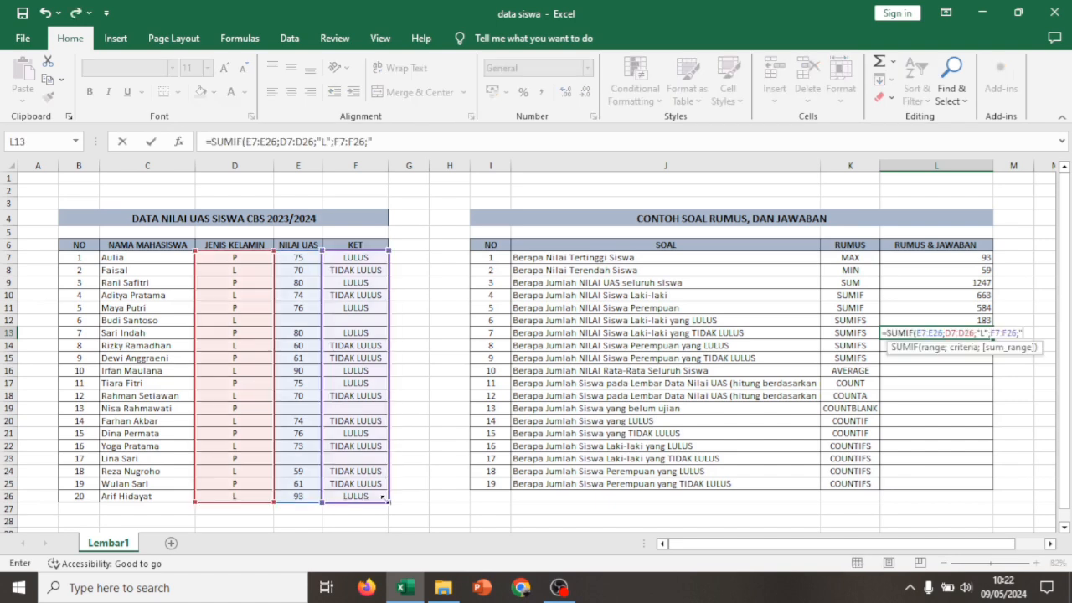
pyautogui.write('T')
pyautogui.press('BackSpace')
pyautogui.write('"TIDAK LULUS')
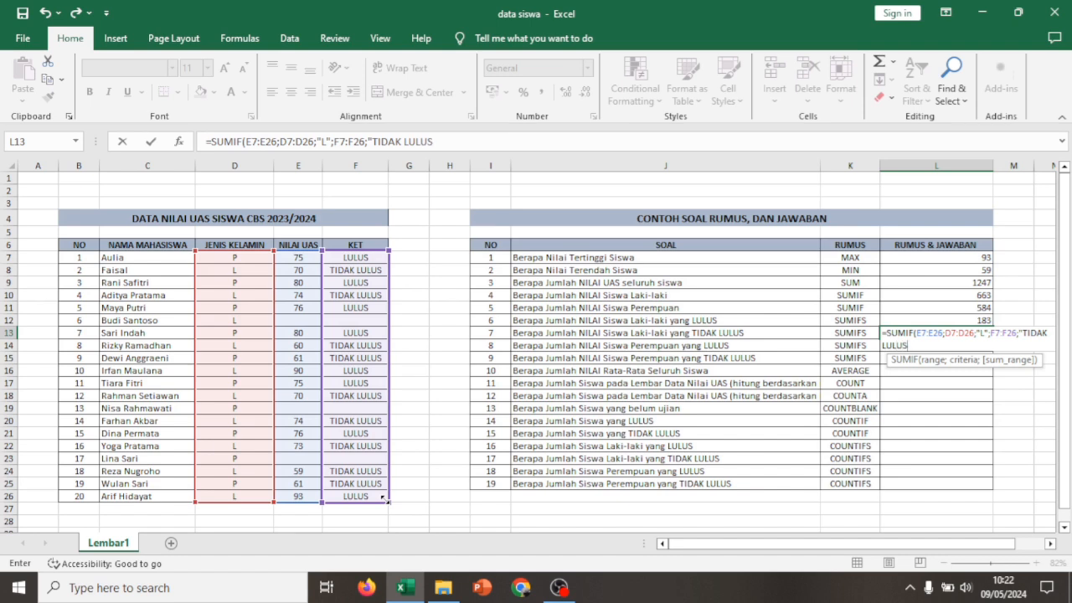
pyautogui.write('")')
pyautogui.press('Return')
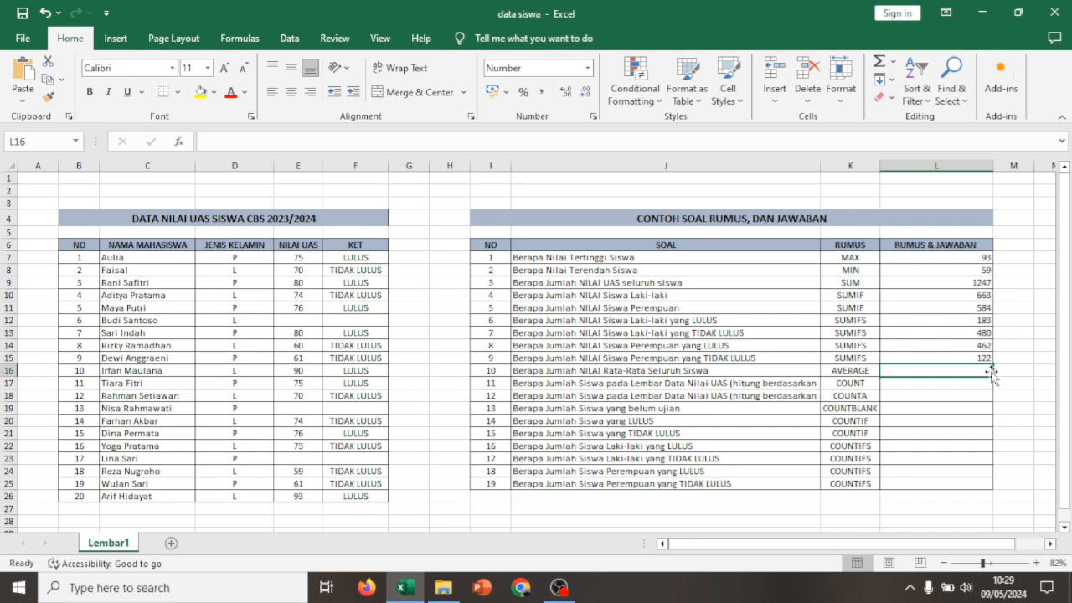
# Calculate the average score of all students in L16 with an AVERAGE formula over E7:E26
pyautogui.write('=')
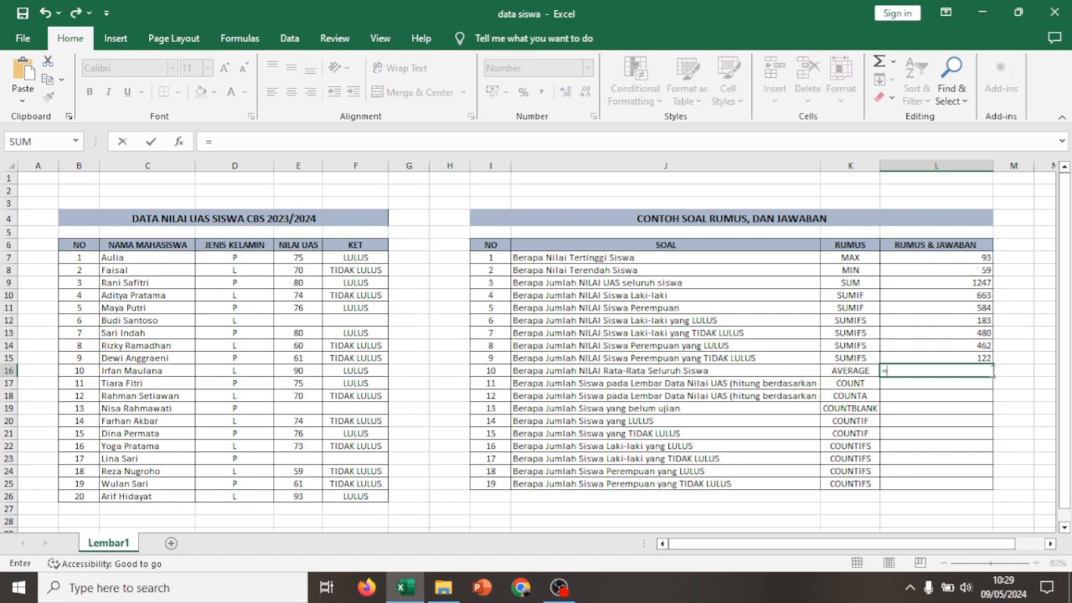
pyautogui.write('ave')
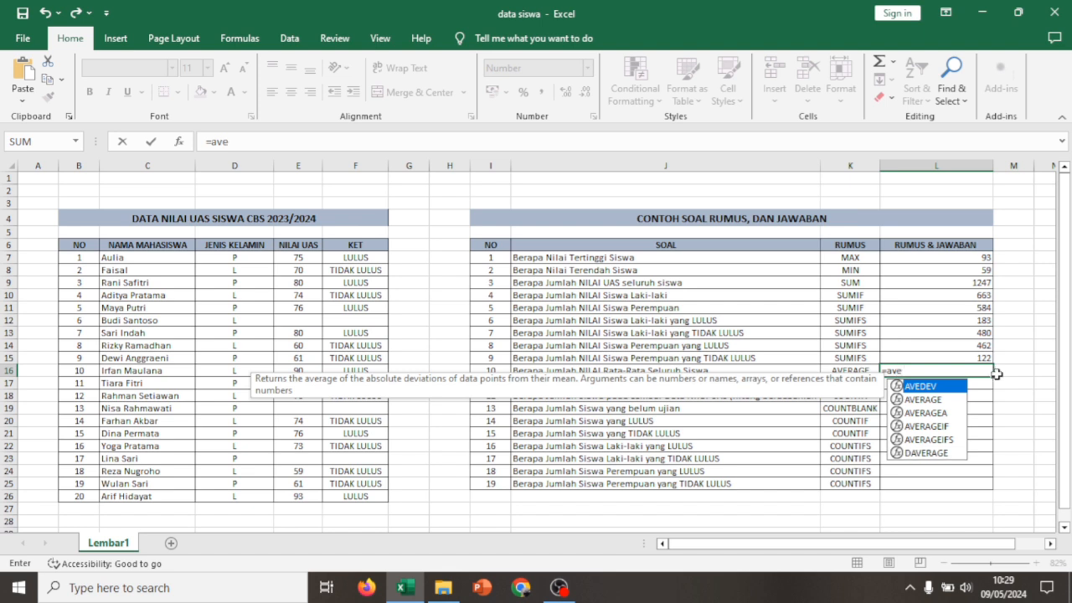
pyautogui.doubleClick(956, 399)
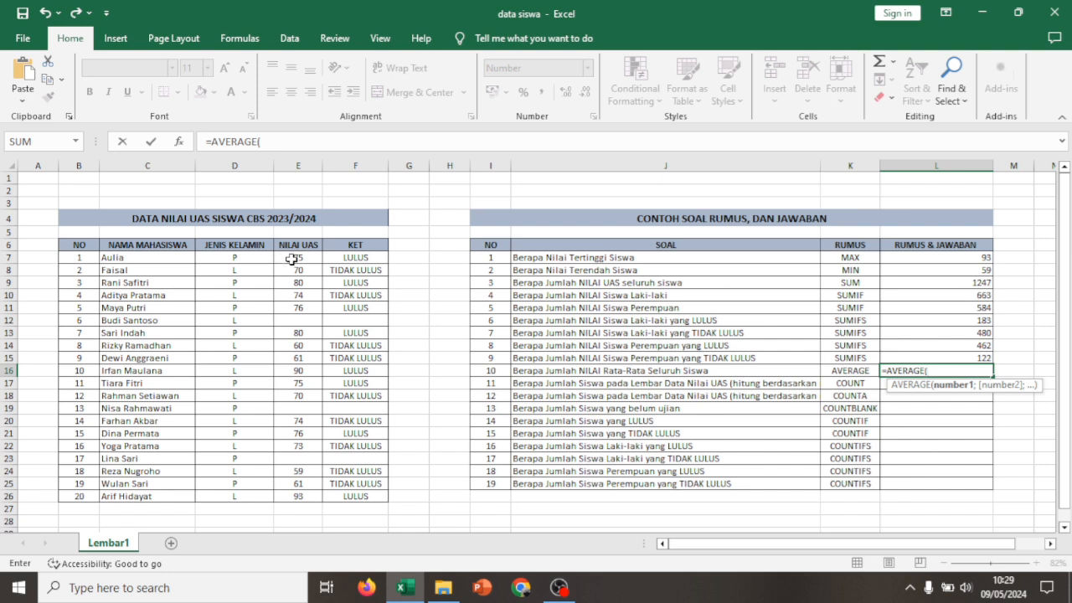
pyautogui.moveTo(291, 259); pyautogui.dragTo(316, 497)
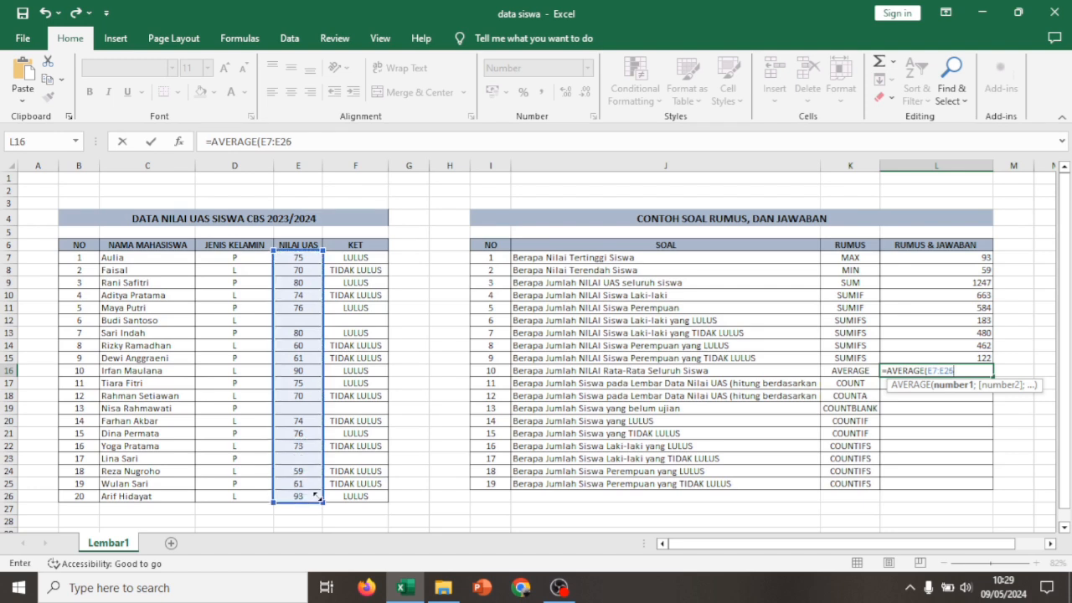
pyautogui.press('Return')
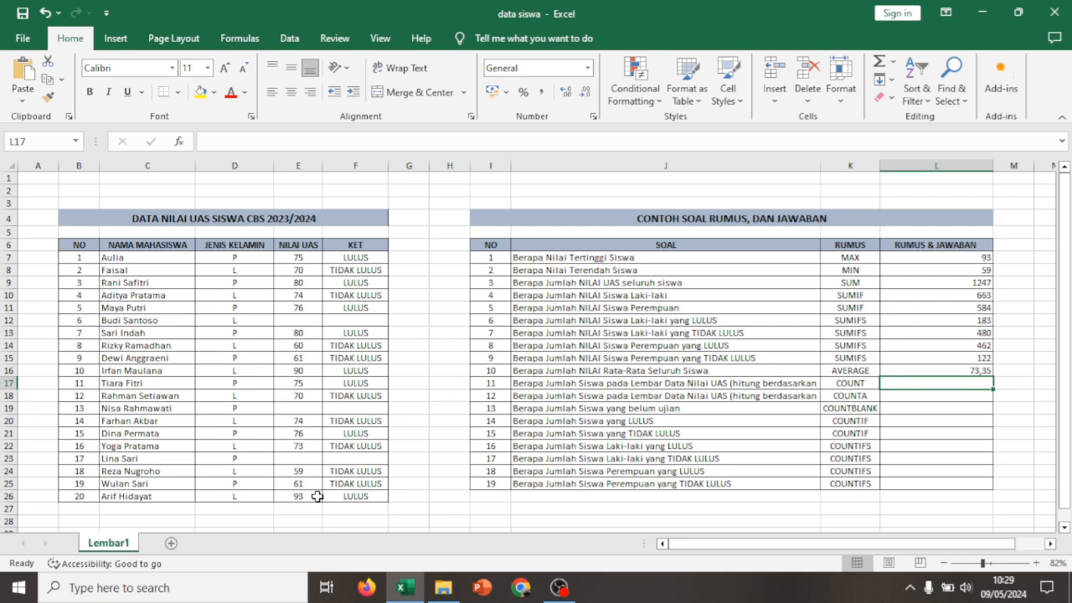
# Count the students in L17 with a COUNT formula over the NO column range B7:B26
pyautogui.write('=')
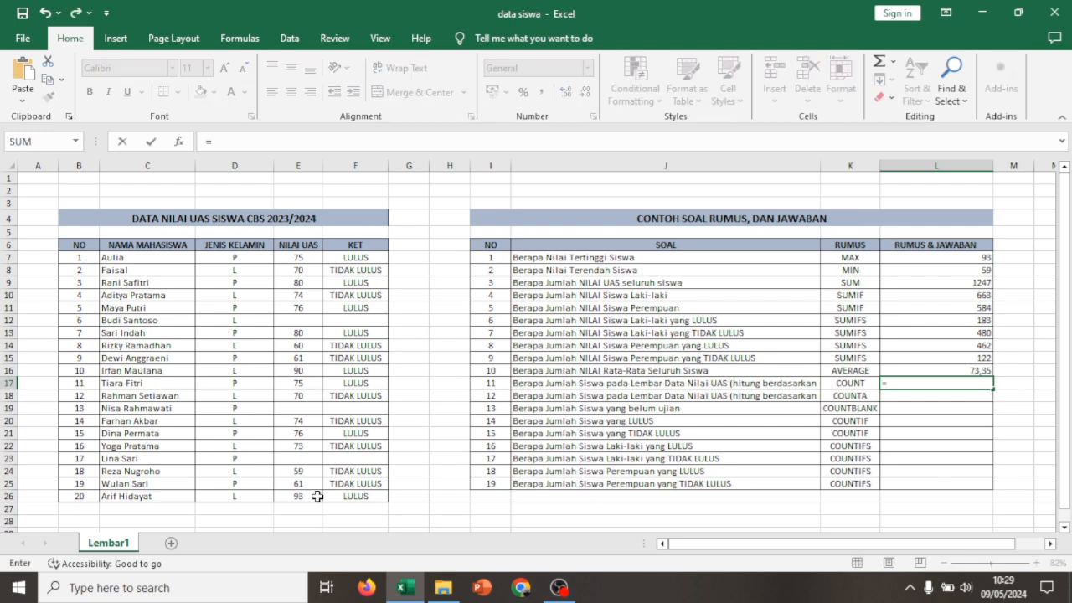
pyautogui.write('count')
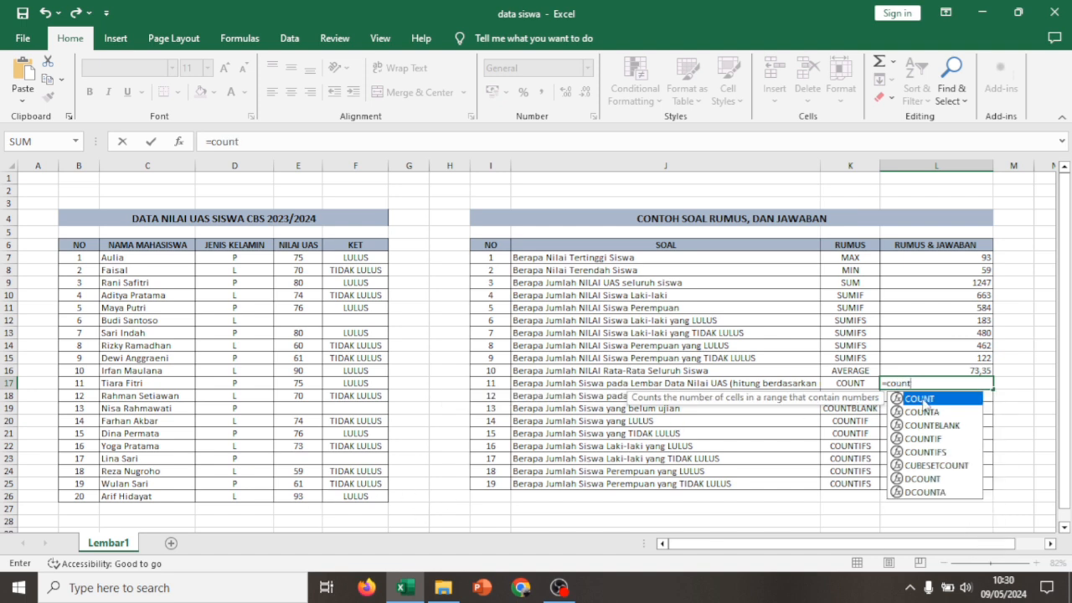
pyautogui.doubleClick(921, 399)
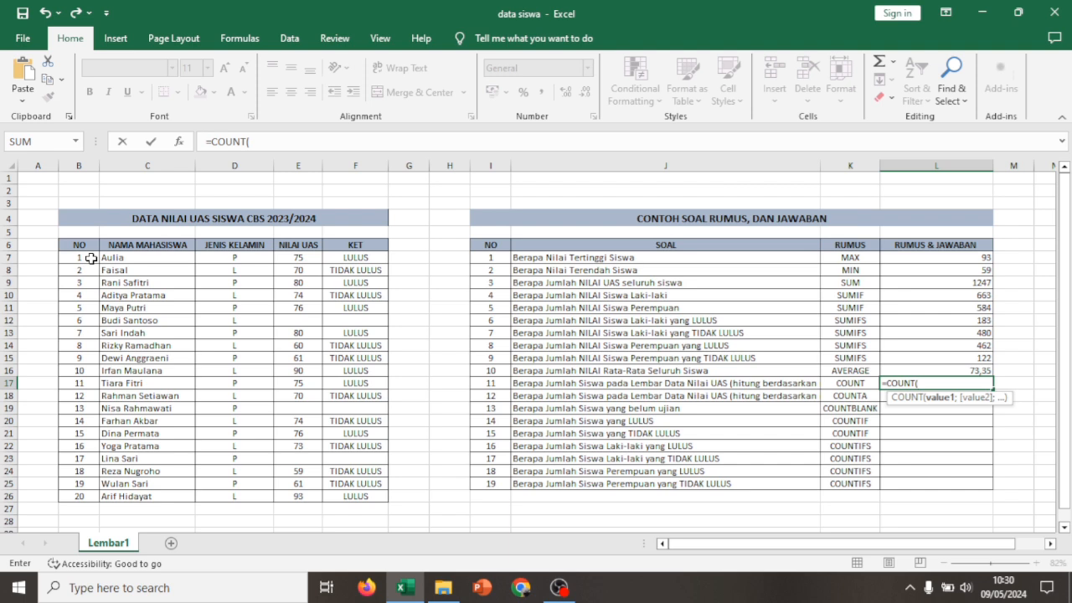
pyautogui.moveTo(90, 259); pyautogui.dragTo(95, 497)
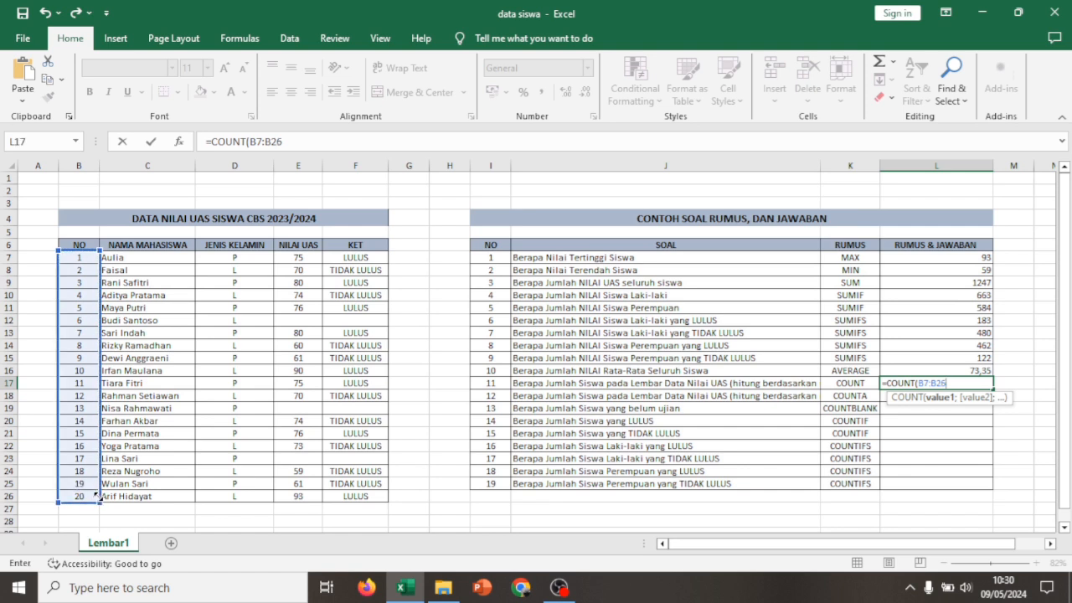
pyautogui.write(')')
pyautogui.press('Return')
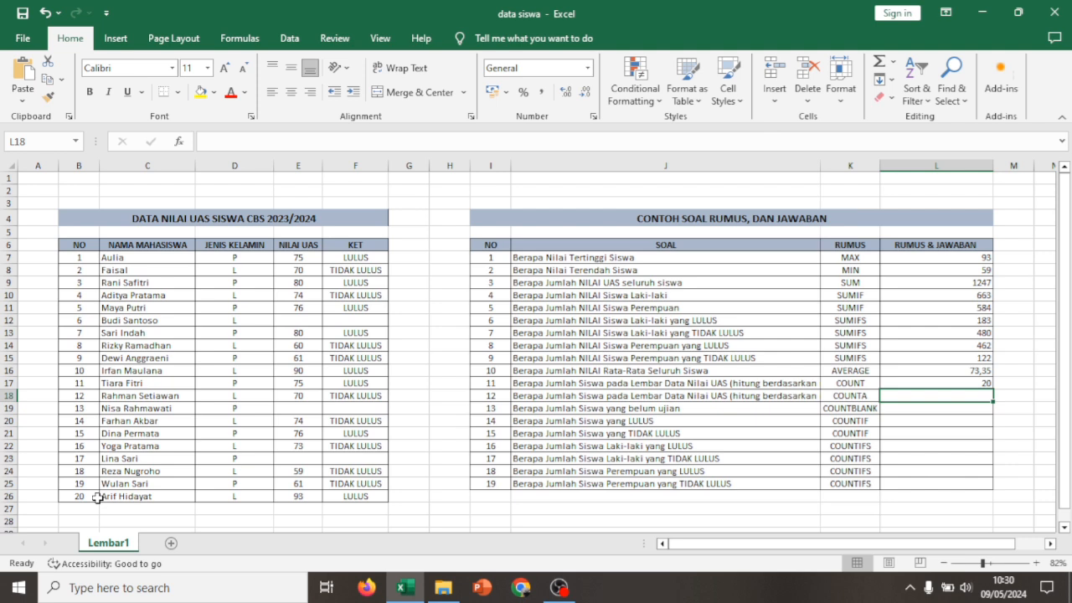
# Count the students in L18 with a COUNTA formula over all the names in the NAMA MAHASISWA column
pyautogui.write('=')
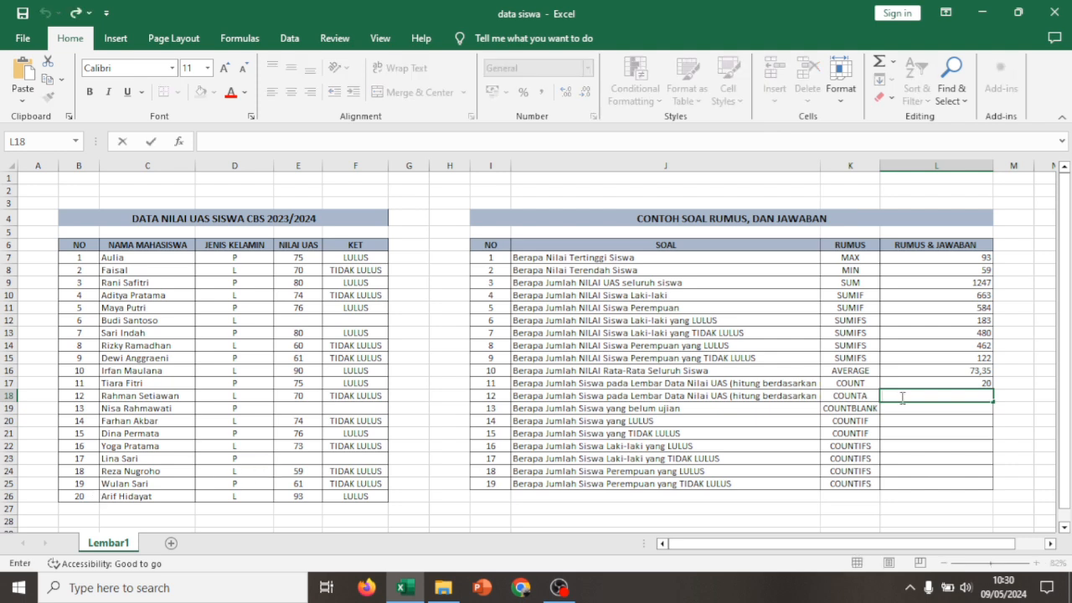
pyautogui.write('count')
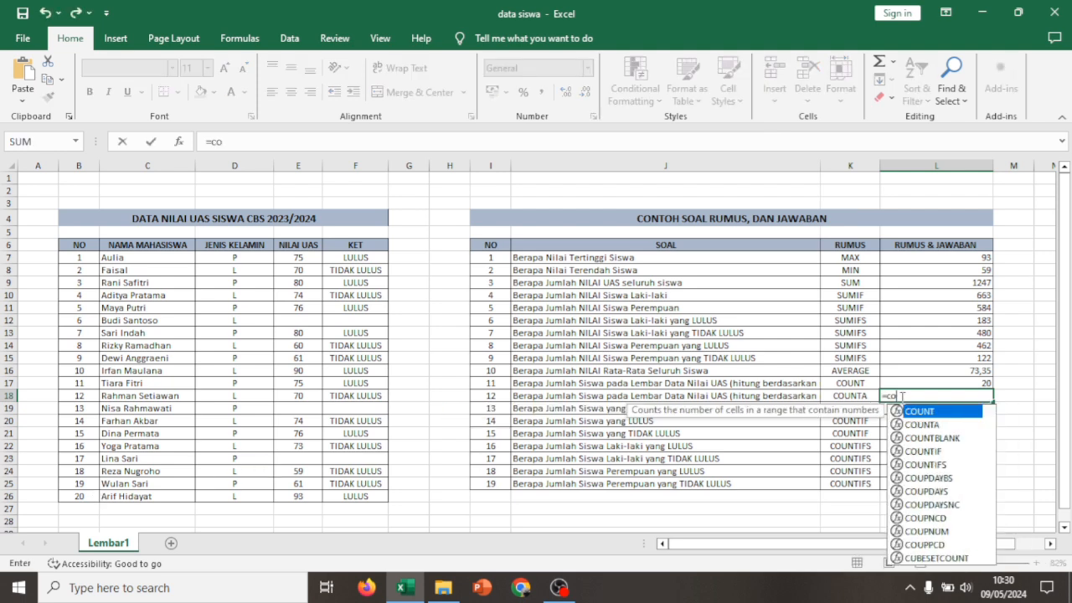
pyautogui.doubleClick(921, 425)
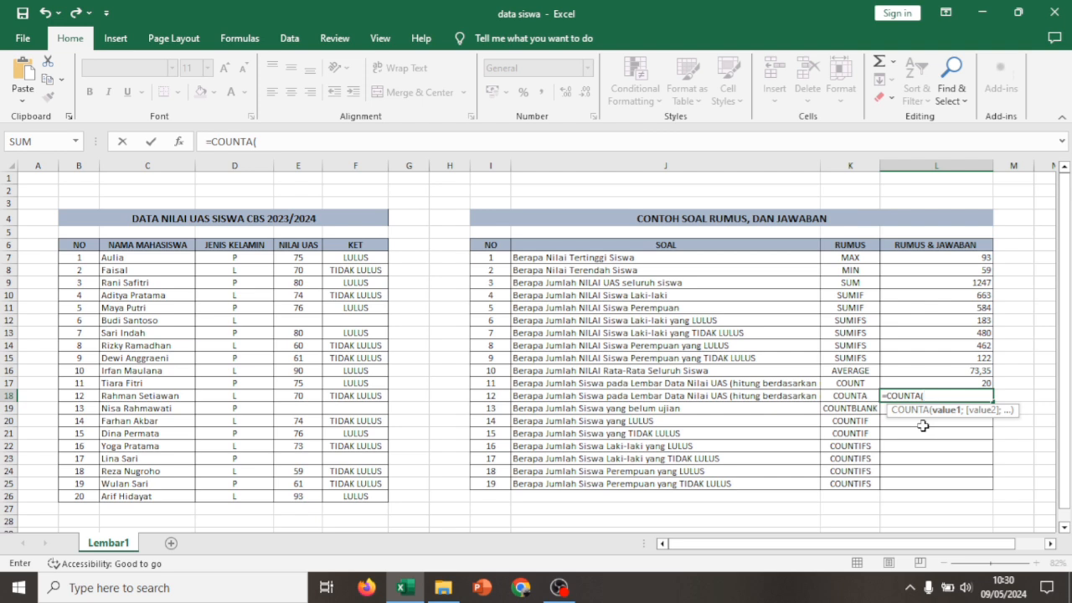
pyautogui.moveTo(167, 261); pyautogui.dragTo(151, 504)
pyautogui.press('Return')
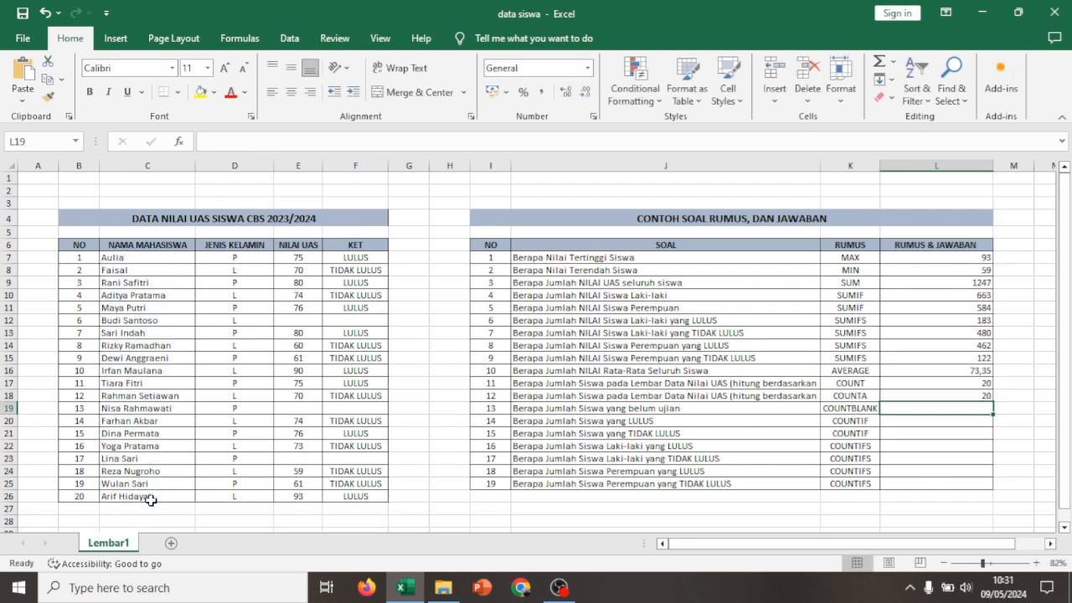
# Count the students who have not taken the exam in L19 with a COUNTBLANK formula over the NILAI UAS range E7:E26
pyautogui.press('Left')
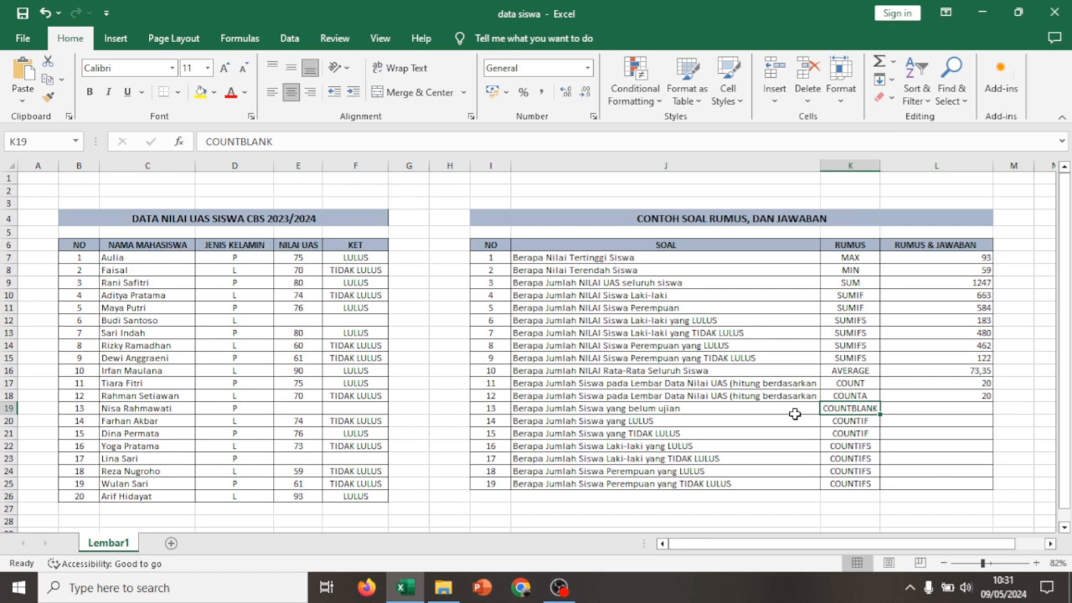
pyautogui.click(934, 407)
pyautogui.write('=')
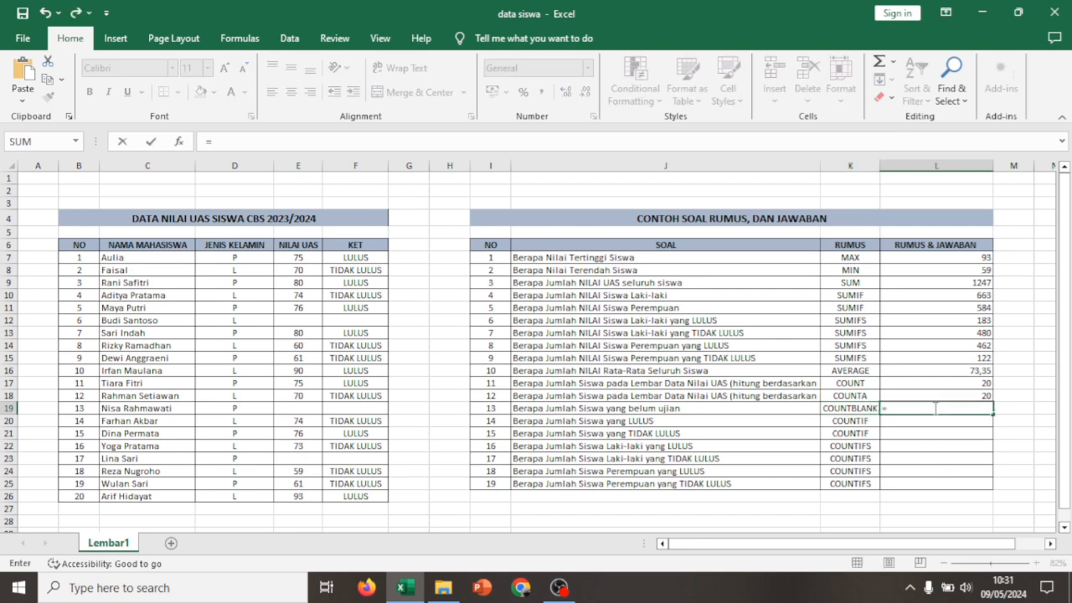
pyautogui.write('count')
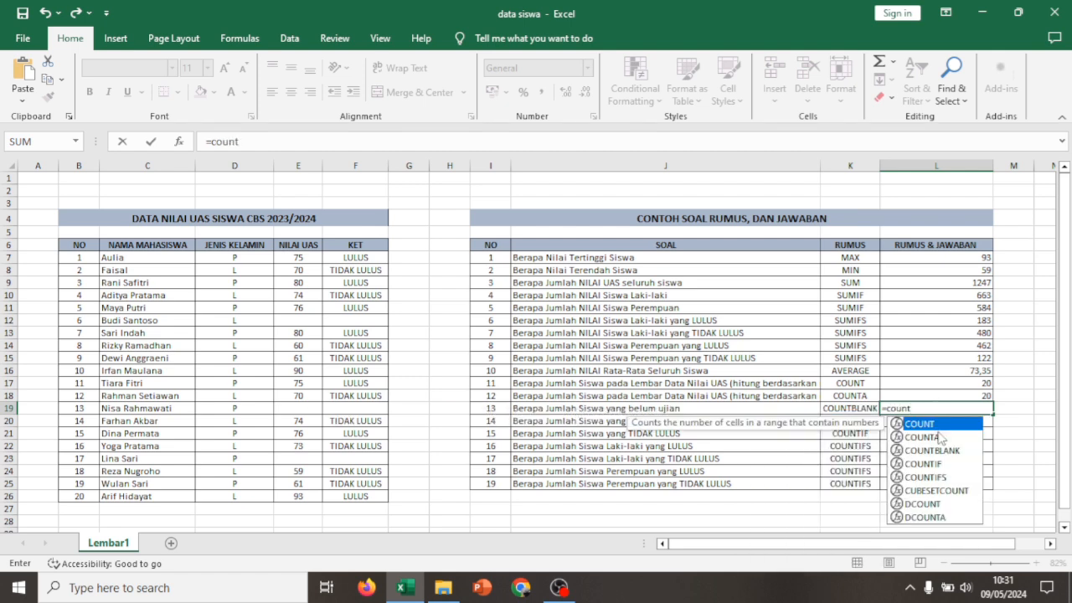
pyautogui.doubleClick(944, 448)
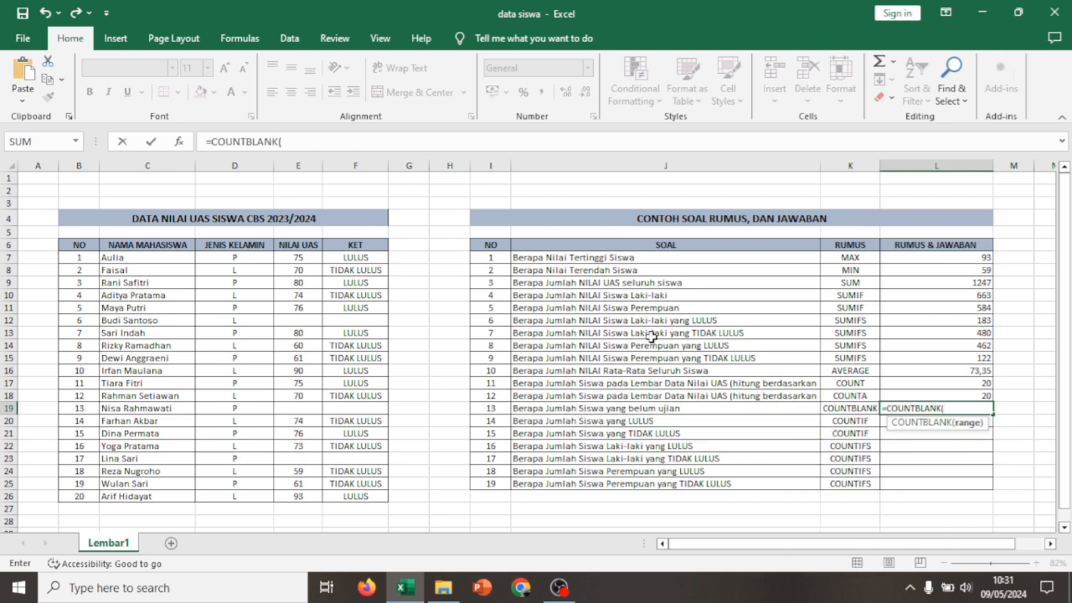
pyautogui.moveTo(314, 258); pyautogui.dragTo(311, 497)
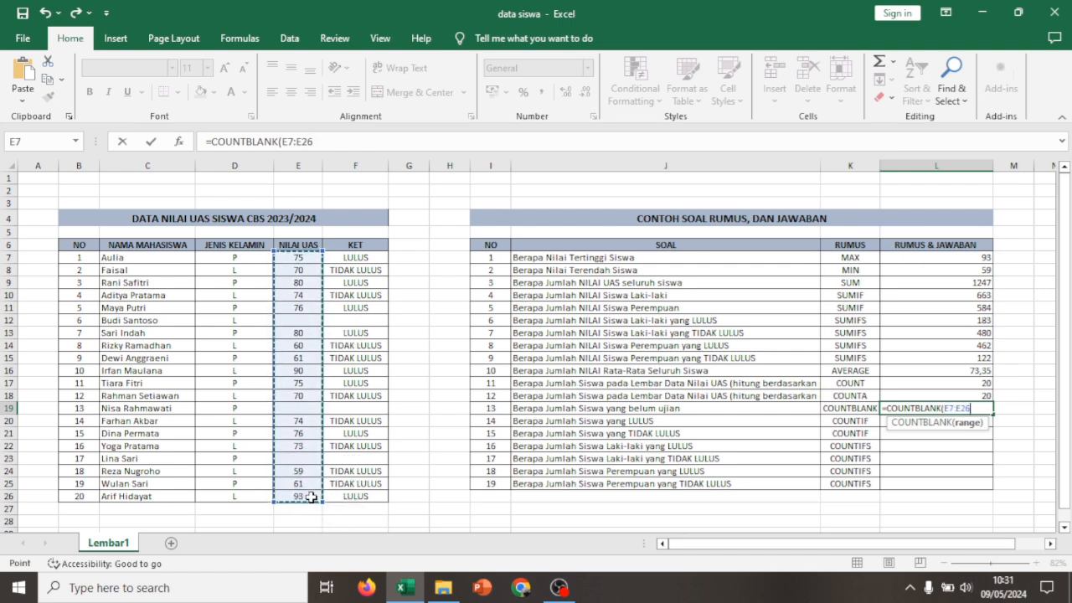
pyautogui.press('Return')
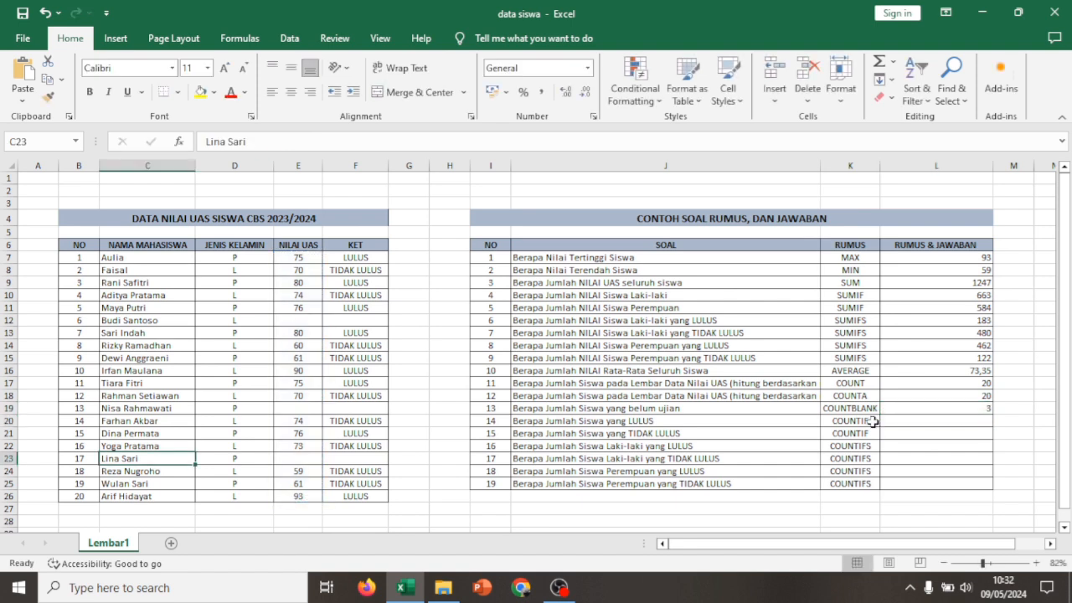
# Count the passing students in L20 with a COUNTIF formula over the KET range F7:F26 and the criterion "LULUS"
pyautogui.click(871, 421)
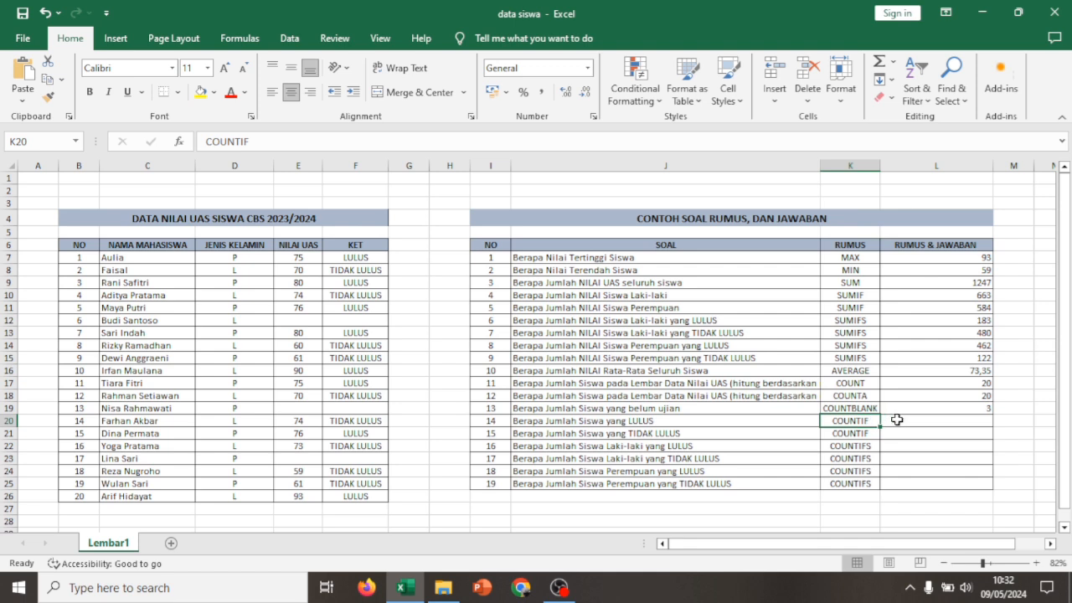
pyautogui.click(897, 419)
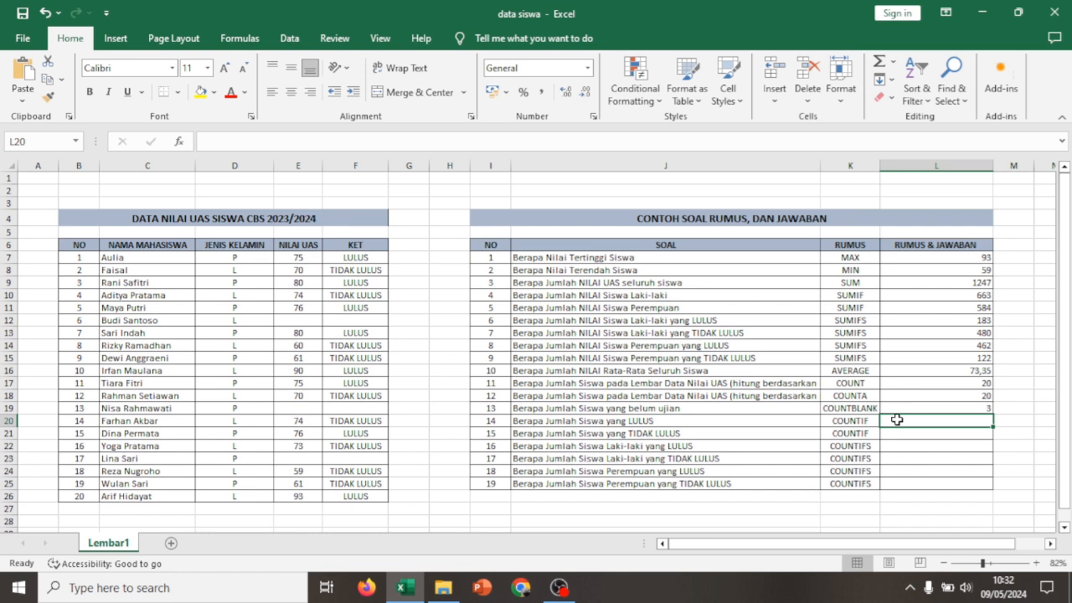
pyautogui.write('=')
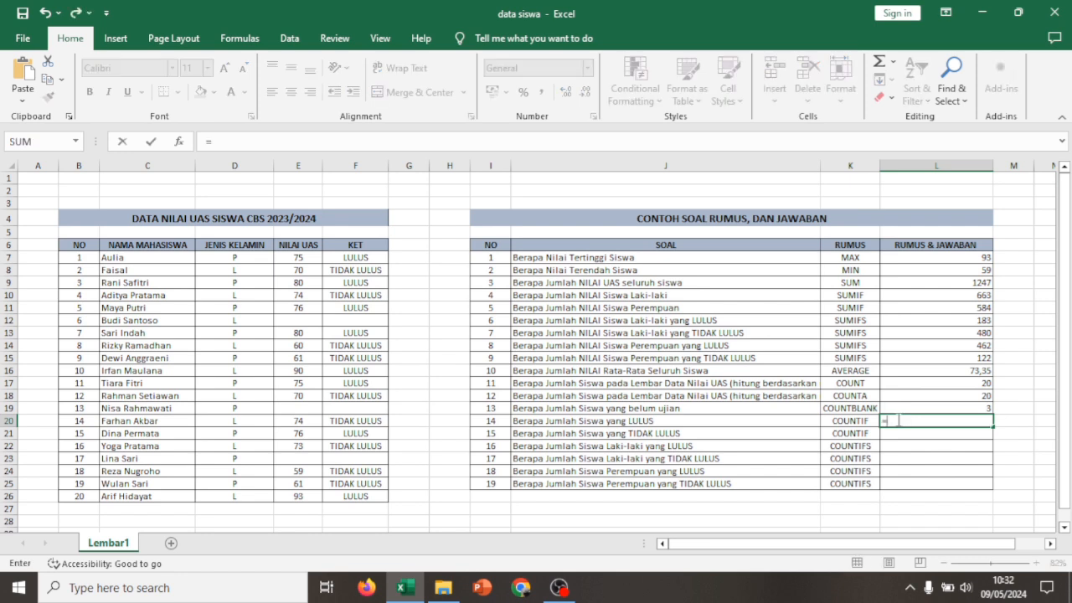
pyautogui.write('cou')
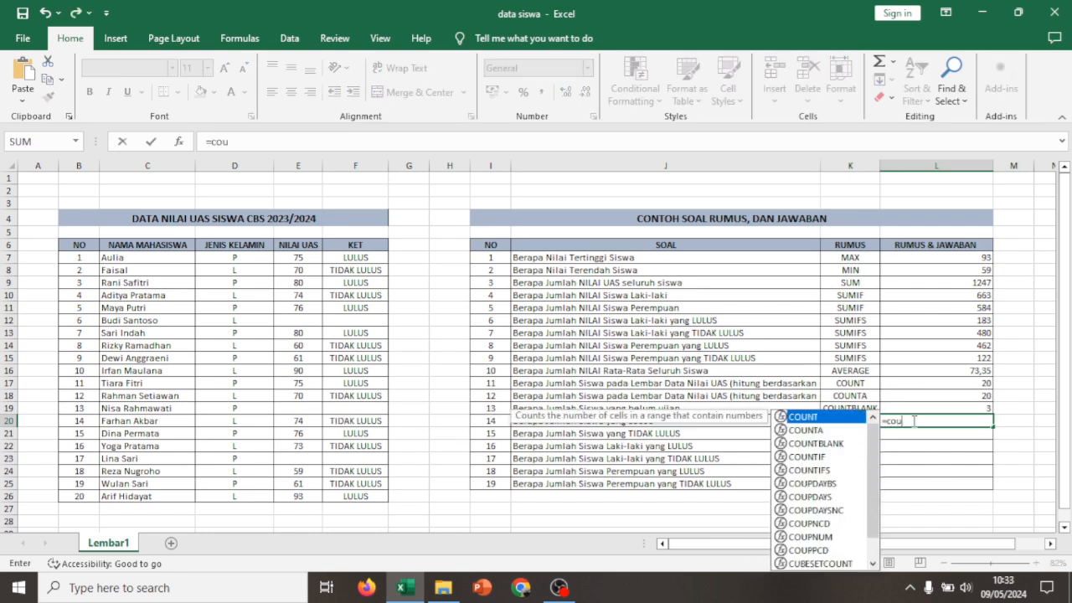
pyautogui.write('n')
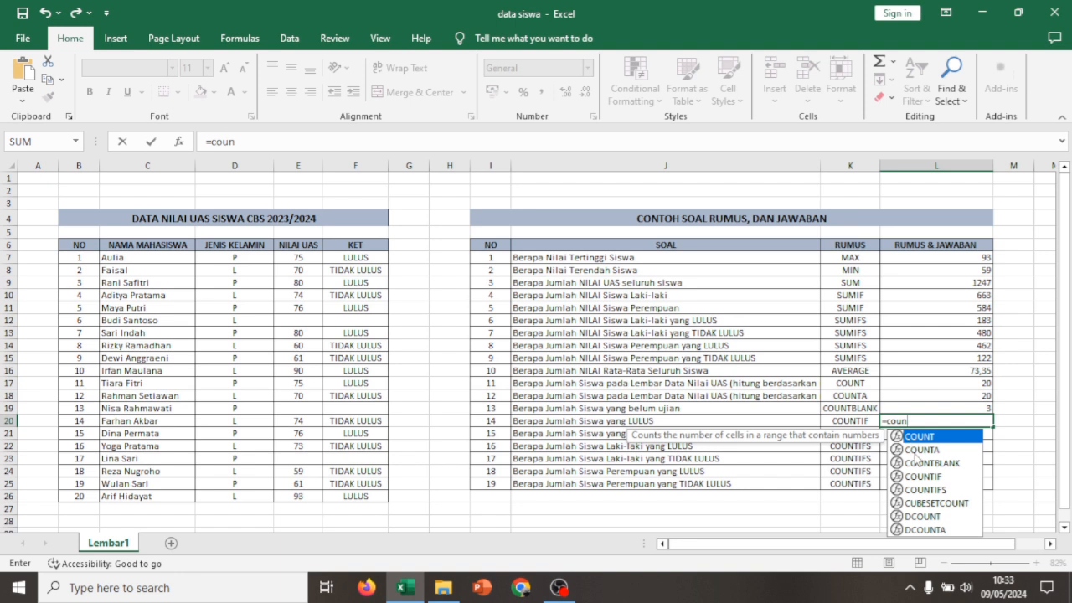
pyautogui.doubleClick(924, 476)
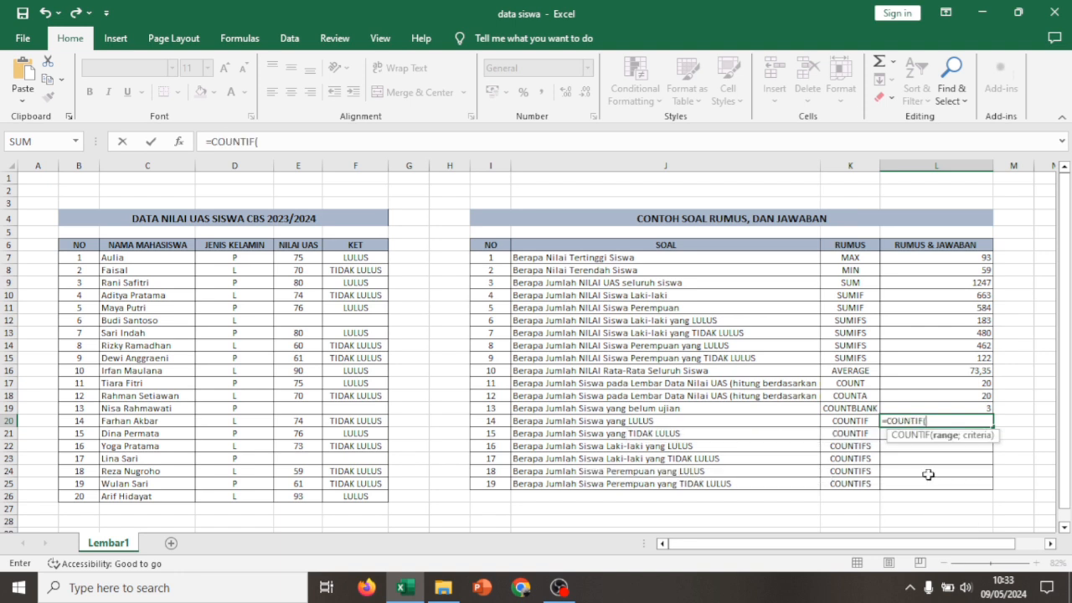
pyautogui.click(376, 257)
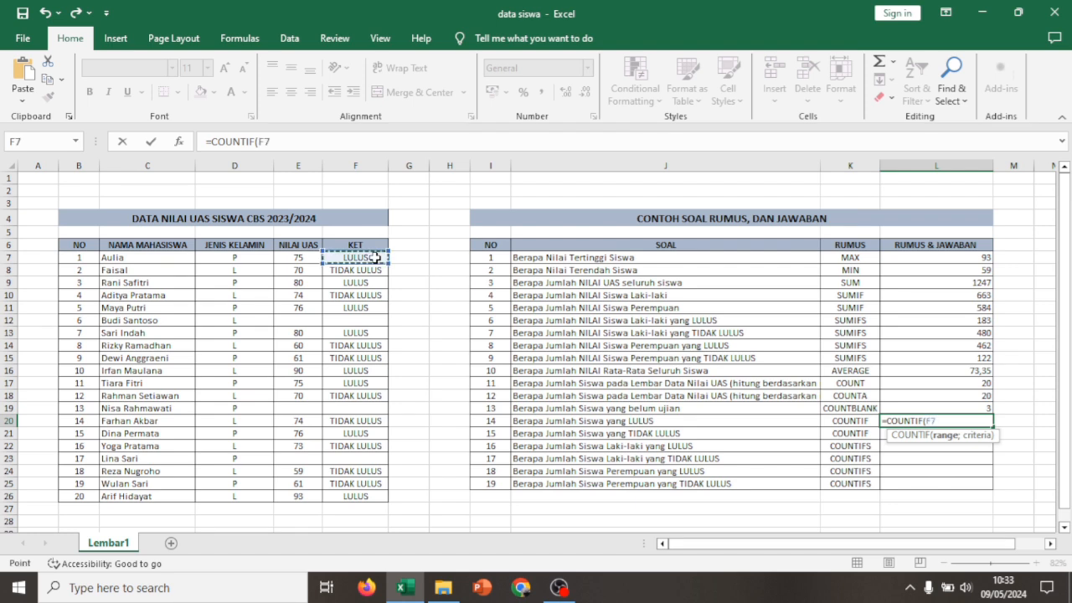
pyautogui.moveTo(382, 259); pyautogui.dragTo(377, 504)
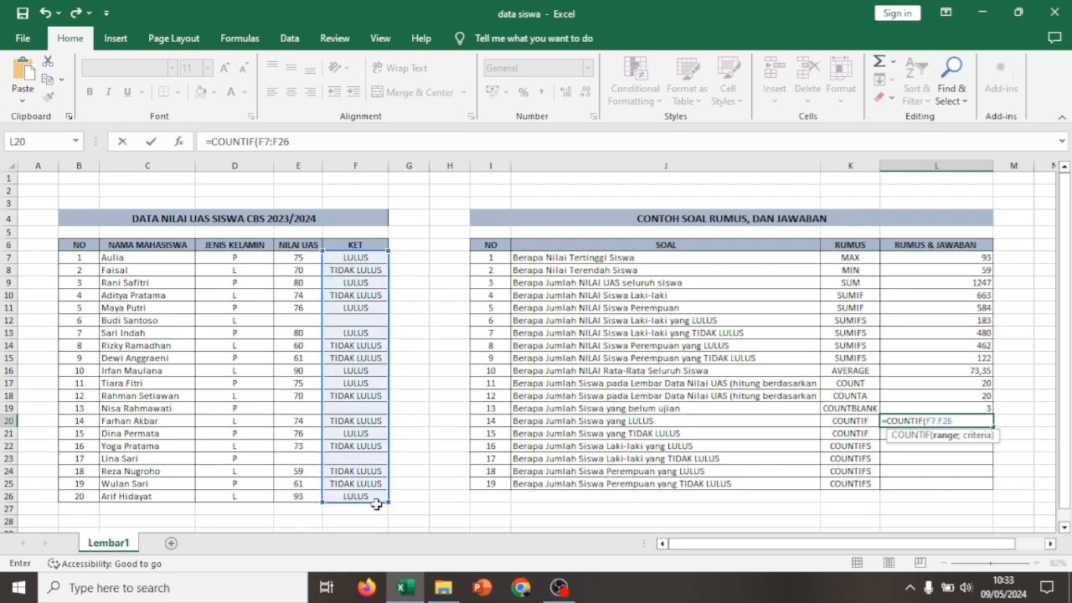
pyautogui.write(';"LULUS')
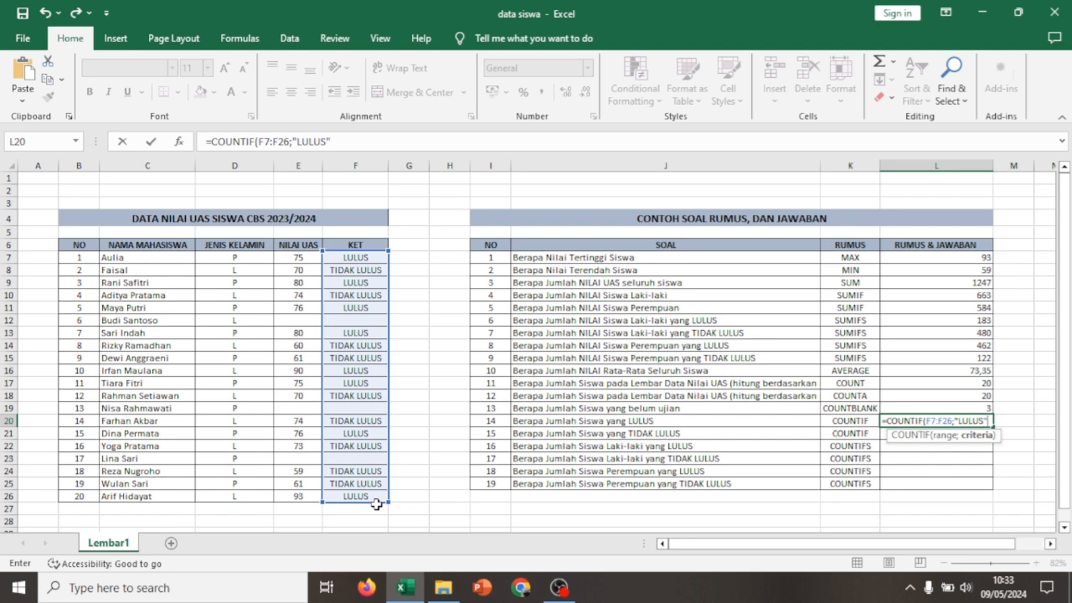
pyautogui.write('")')
pyautogui.press('Return')
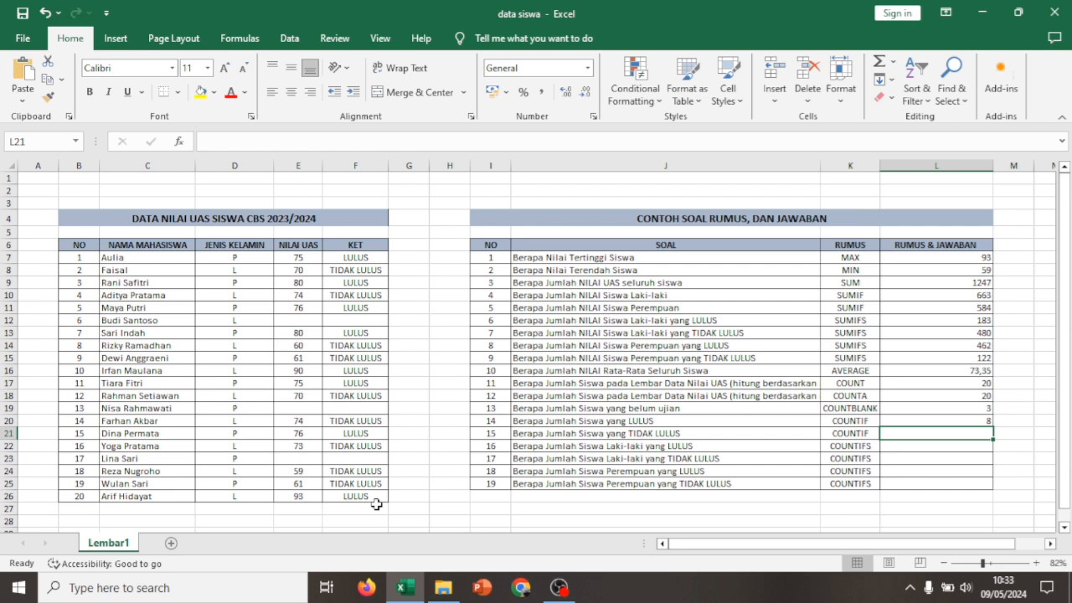
# Count the passing male students in L22 with a COUNTIFS formula where D7:D26 is "L" and F7:F26 is "LULUS"
pyautogui.press('Return')
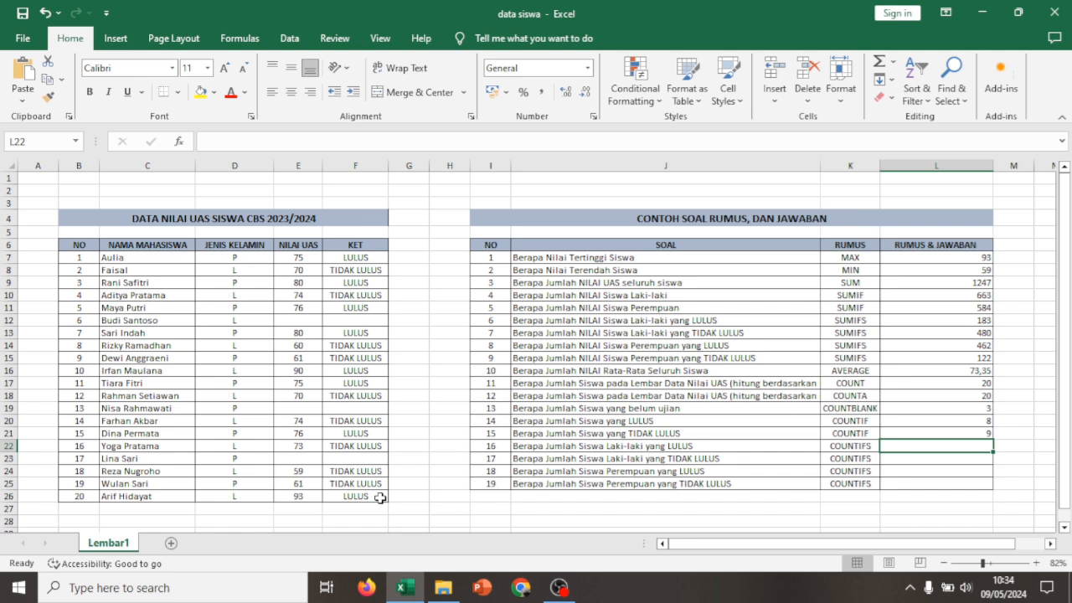
pyautogui.write('=')
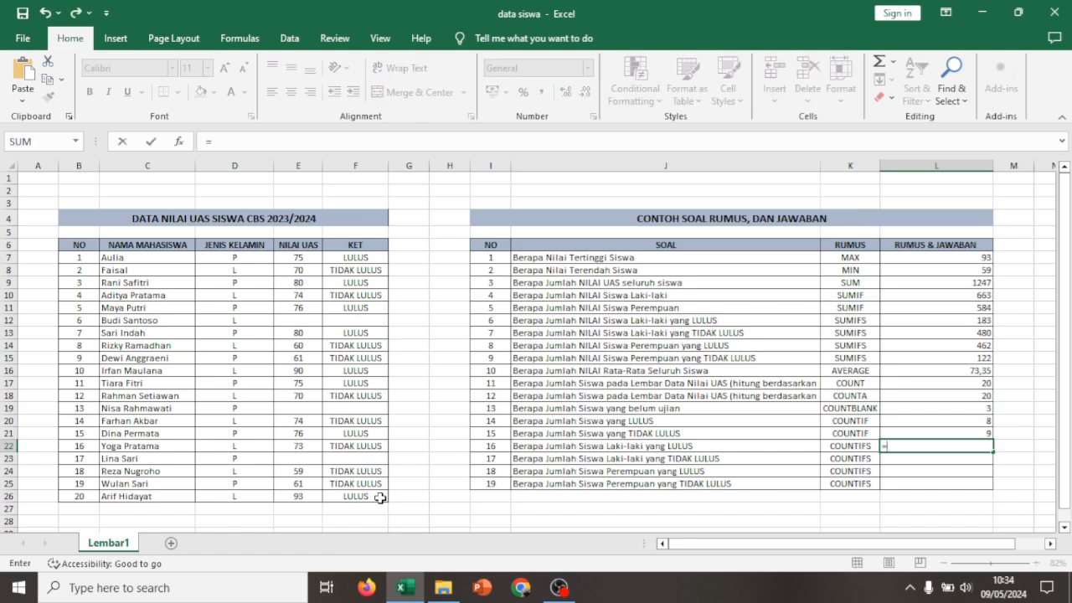
pyautogui.write('counti')
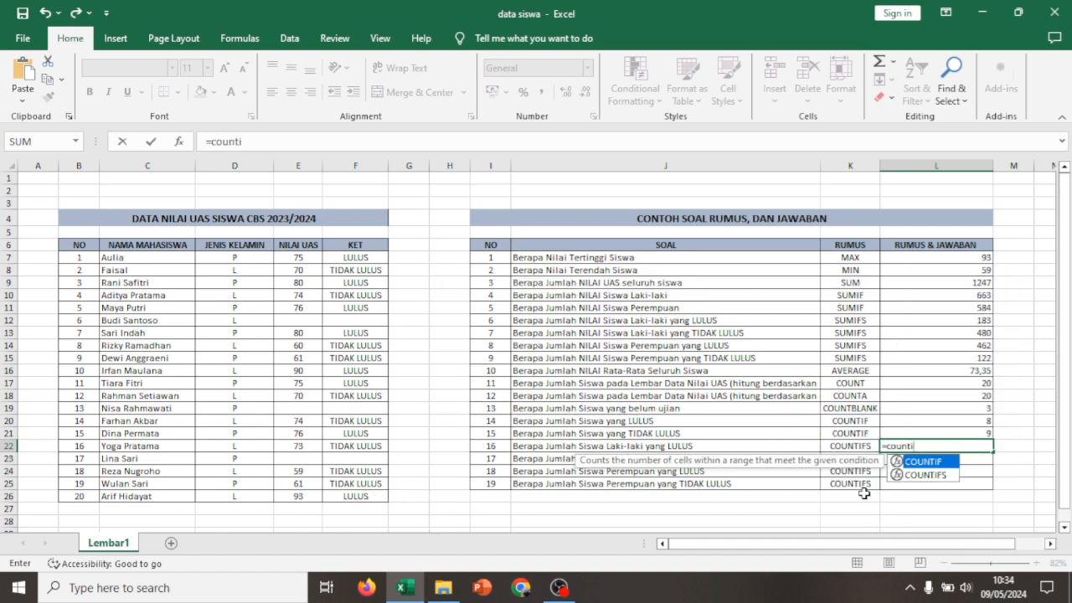
pyautogui.click(932, 473)
pyautogui.doubleClick(932, 473)
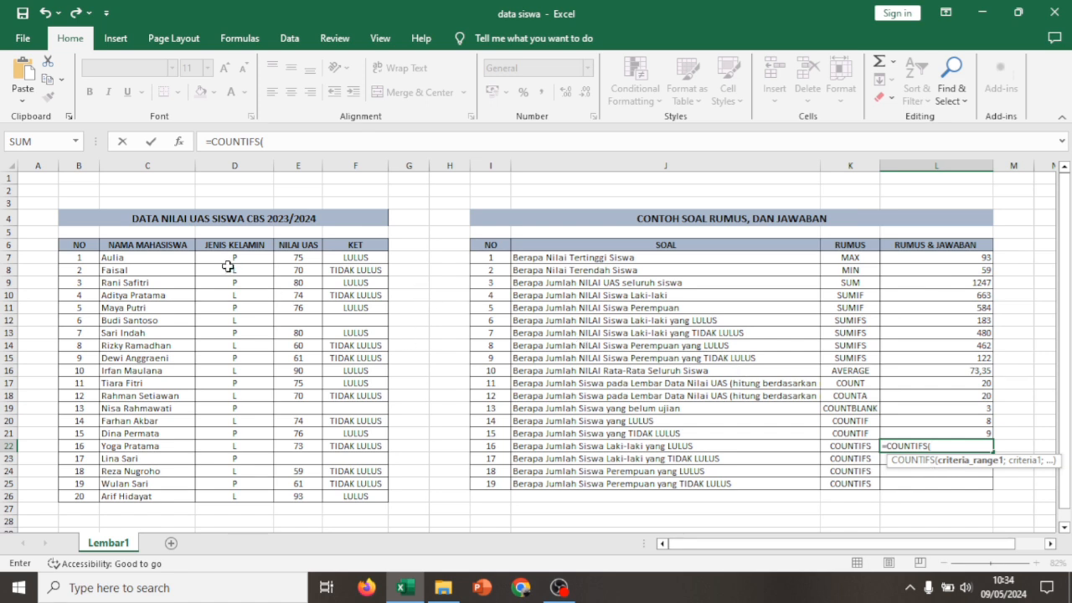
pyautogui.click(261, 262)
pyautogui.moveTo(260, 262); pyautogui.dragTo(263, 500)
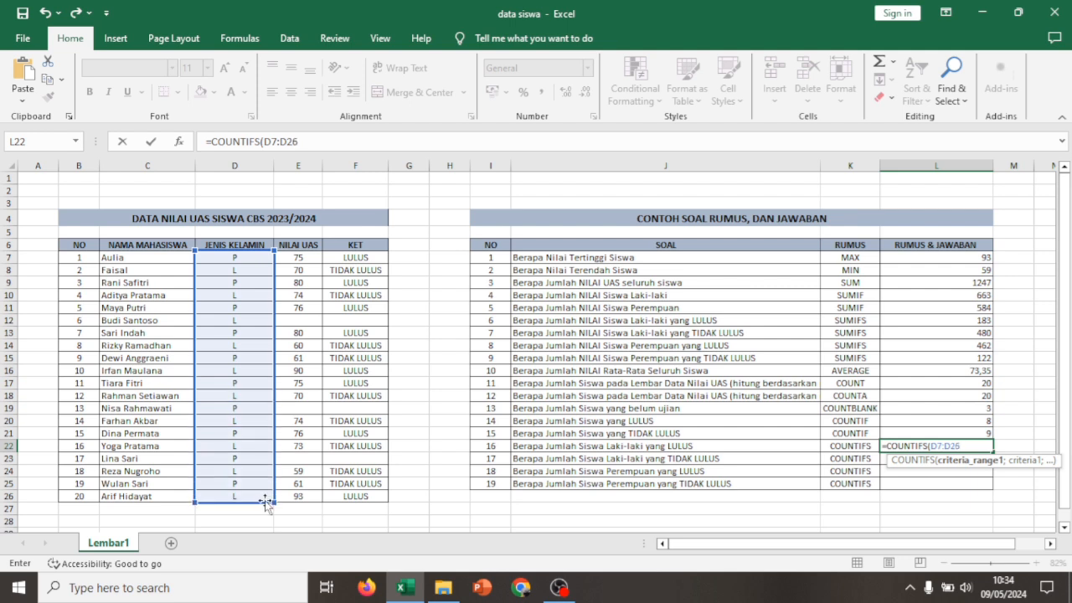
pyautogui.write(';')
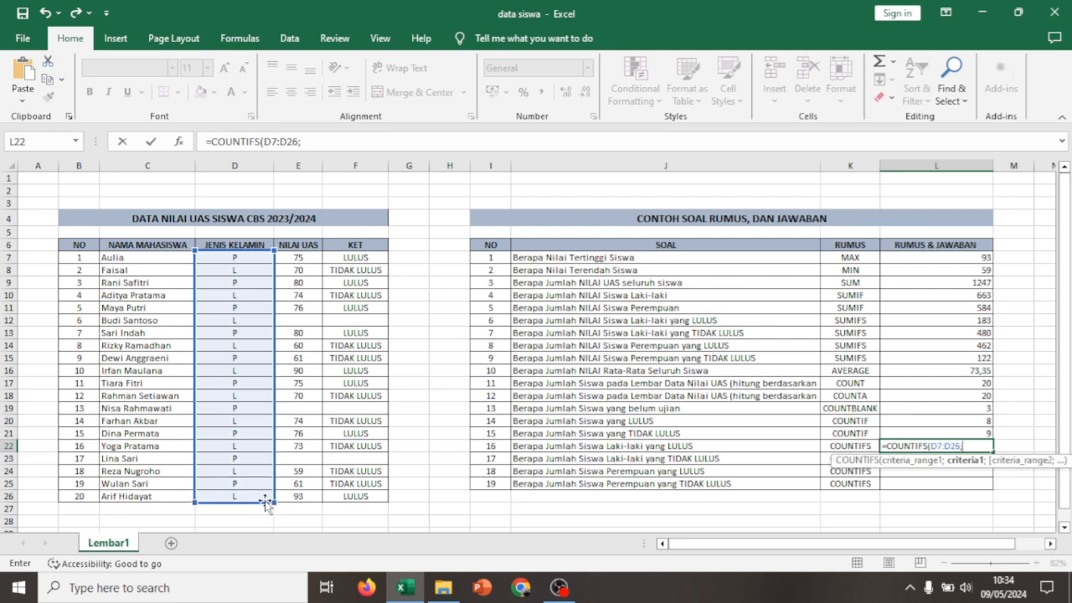
pyautogui.write('"L";')
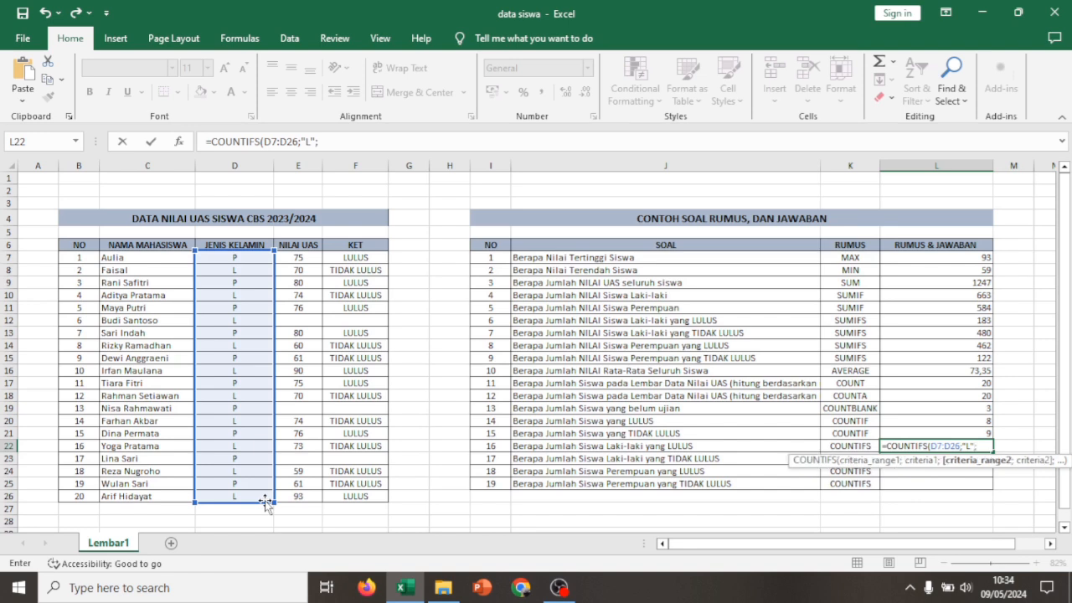
pyautogui.click(376, 256)
pyautogui.moveTo(387, 262); pyautogui.dragTo(390, 498)
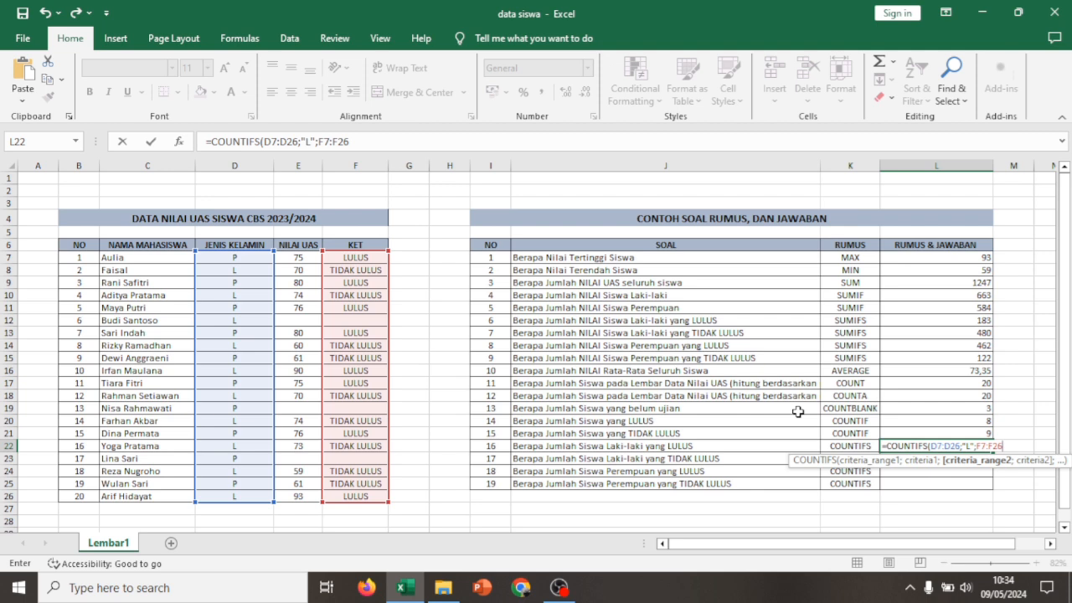
pyautogui.write(';')
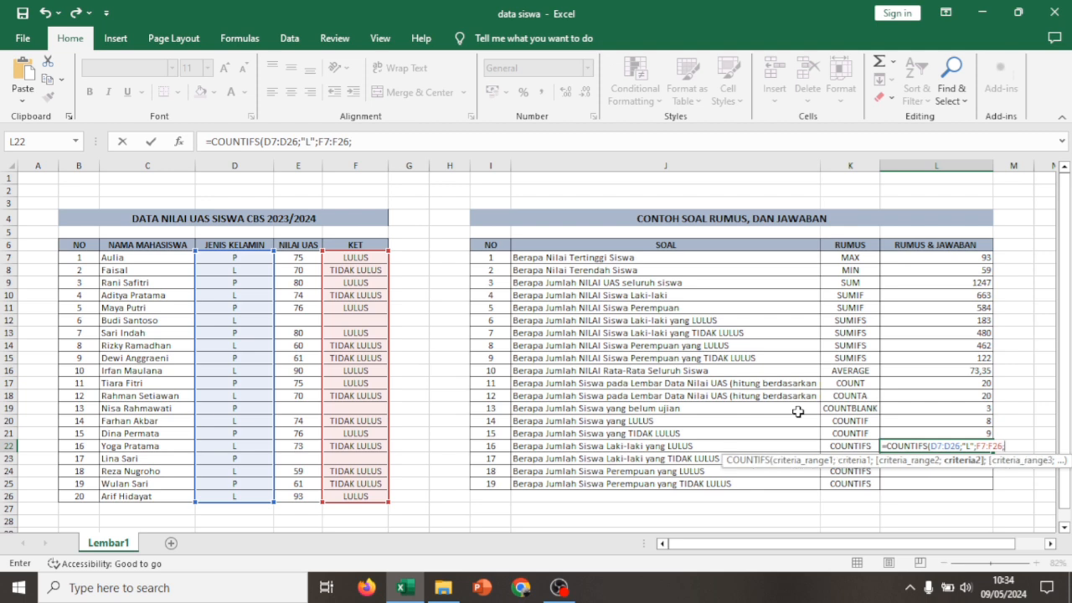
pyautogui.write('"LULUS")')
pyautogui.press('Return')
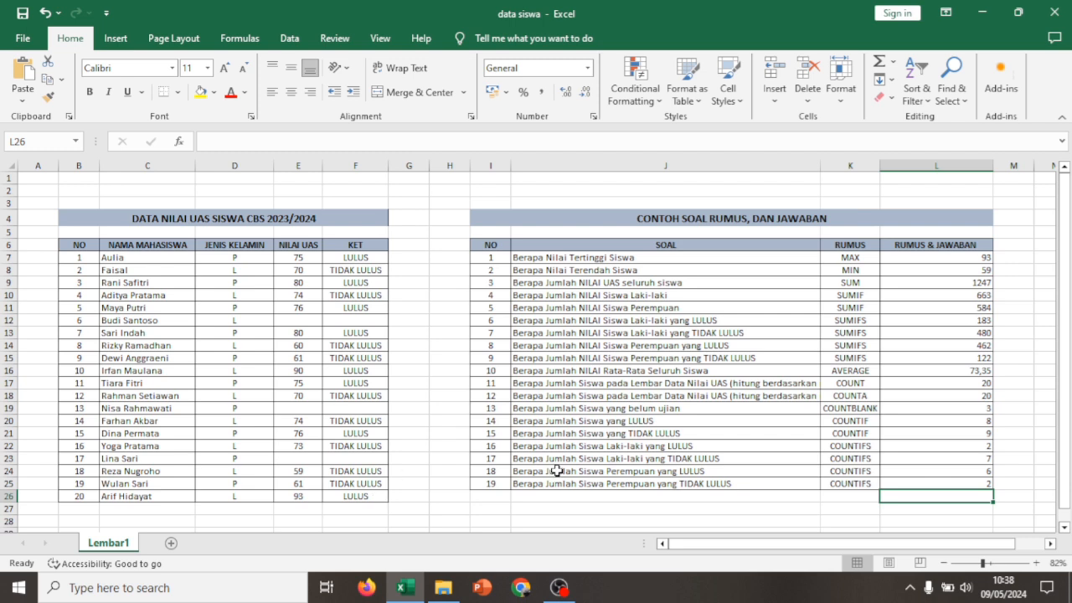
pyautogui.click(704, 510)
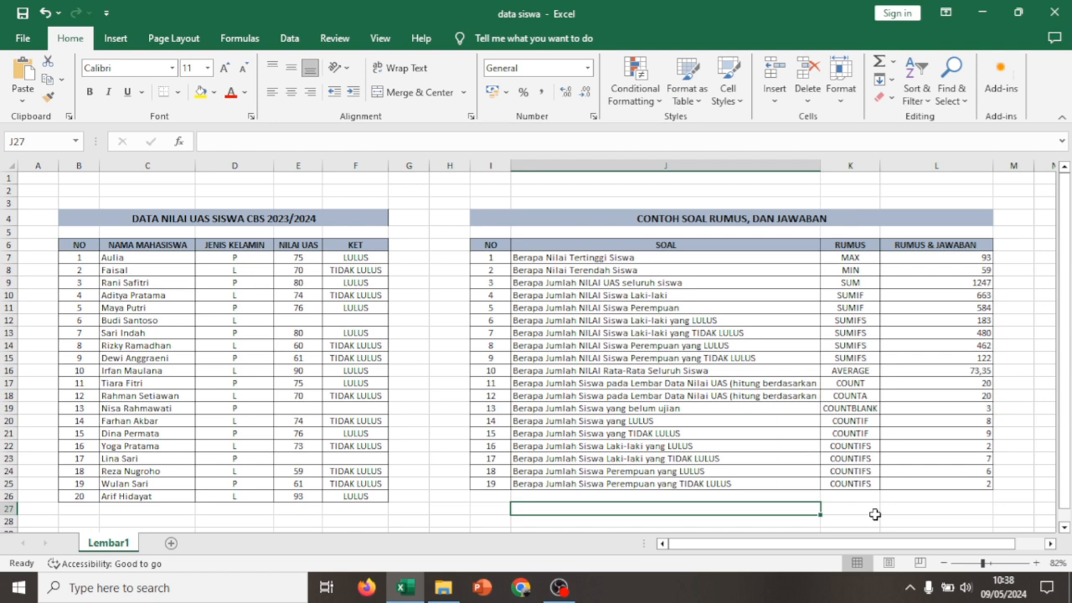
pyautogui.click(865, 362)
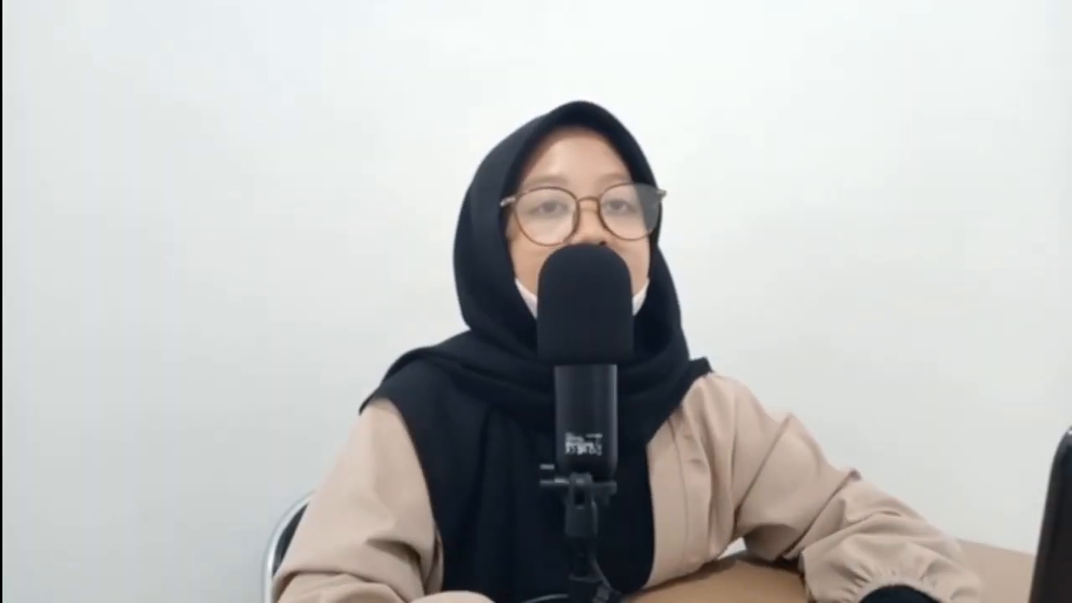